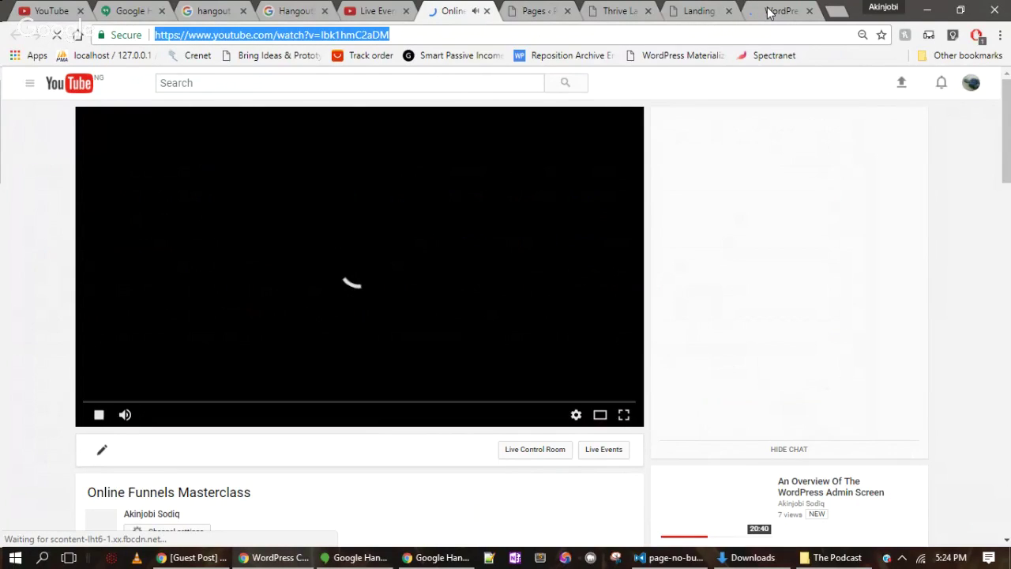
# Step: Look through the WordPress Clinic Facebook group's recent activity, dismiss the chat pop-ups, and close the tab
pyautogui.click(771, 12)
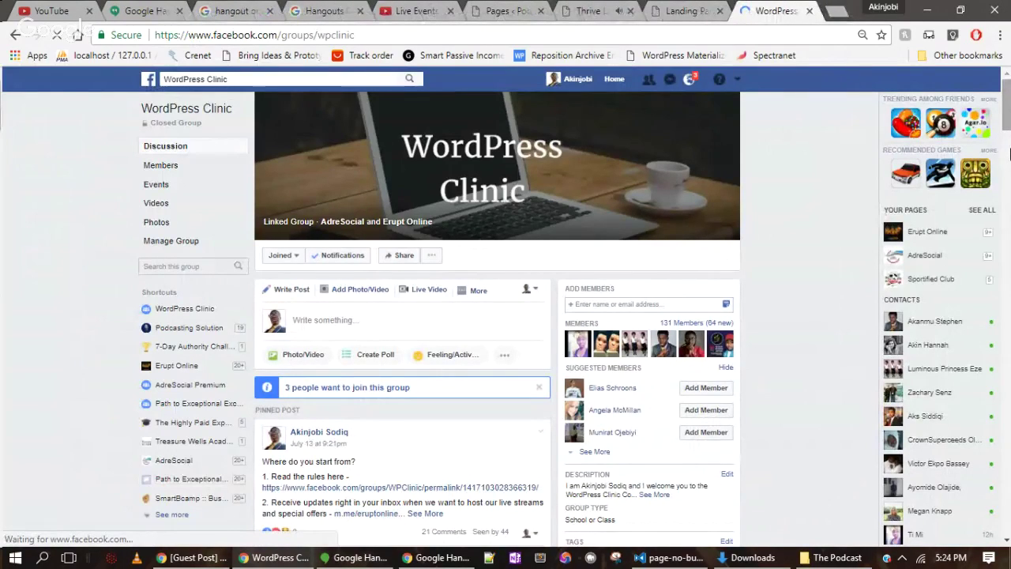
pyautogui.scroll(-3, 1010, 154)
pyautogui.scroll(-1, 597, 297)
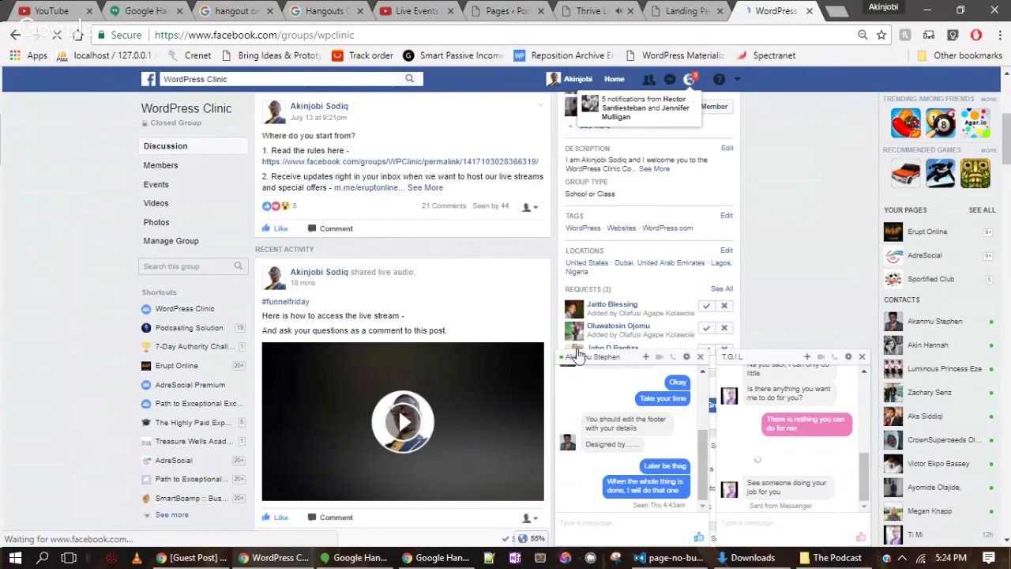
pyautogui.click(735, 362)
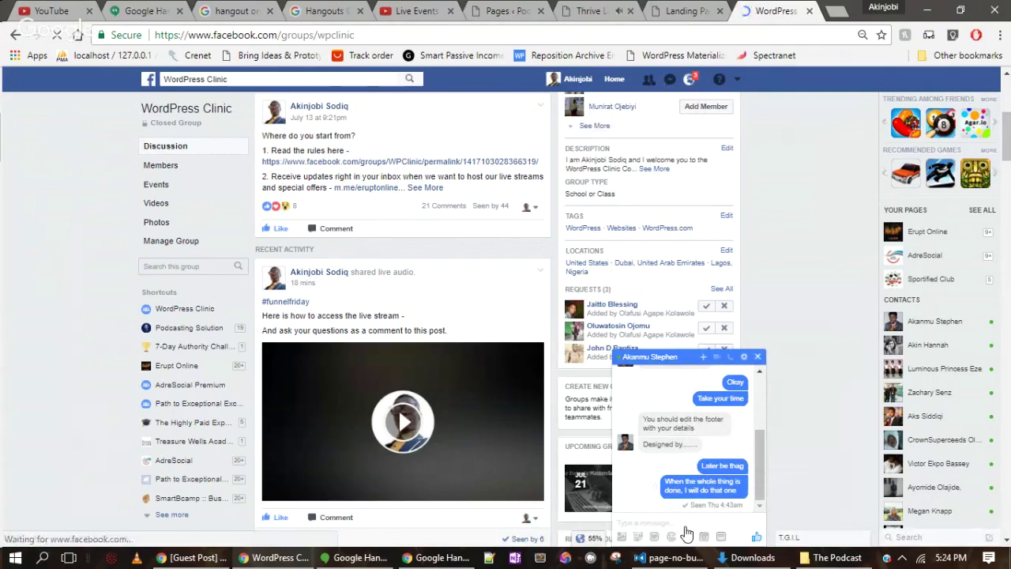
pyautogui.press('Escape')
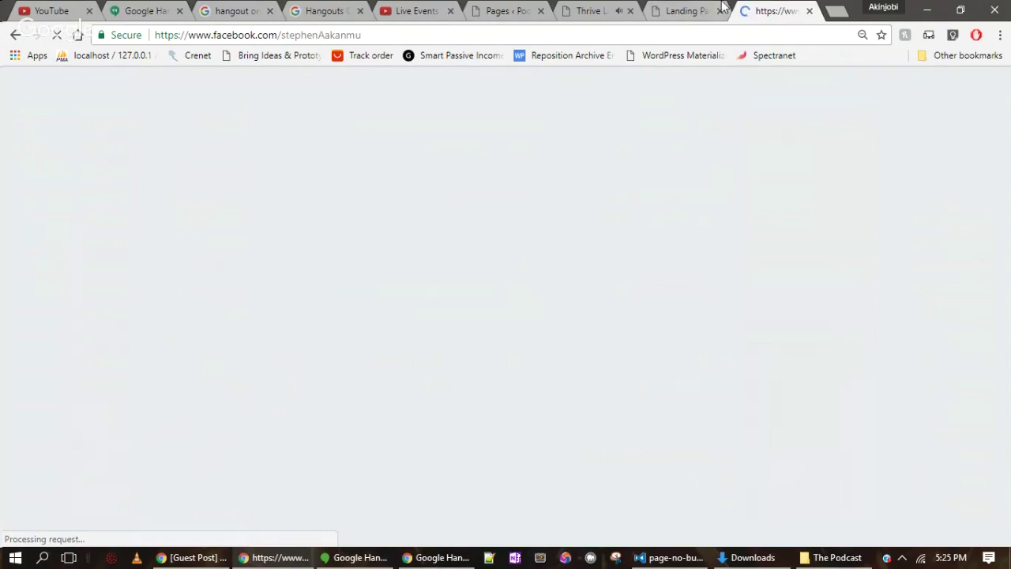
pyautogui.click(810, 11)
# Step: Check the Online Funnels Masterclass entry among the YouTube live events and its Google Hangouts broadcast window
pyautogui.click(467, 9)
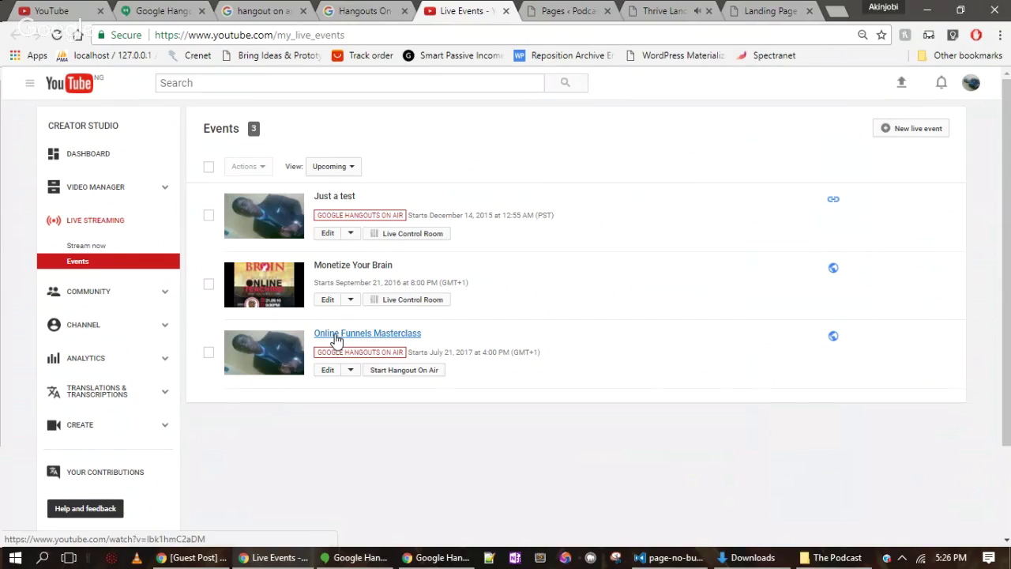
pyautogui.click(345, 558)
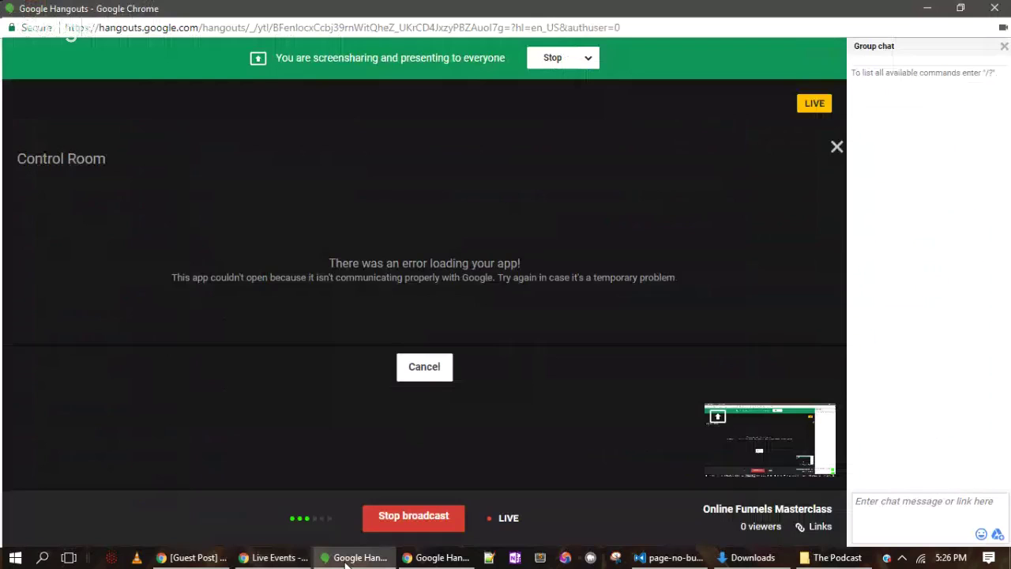
pyautogui.moveTo(559, 439)
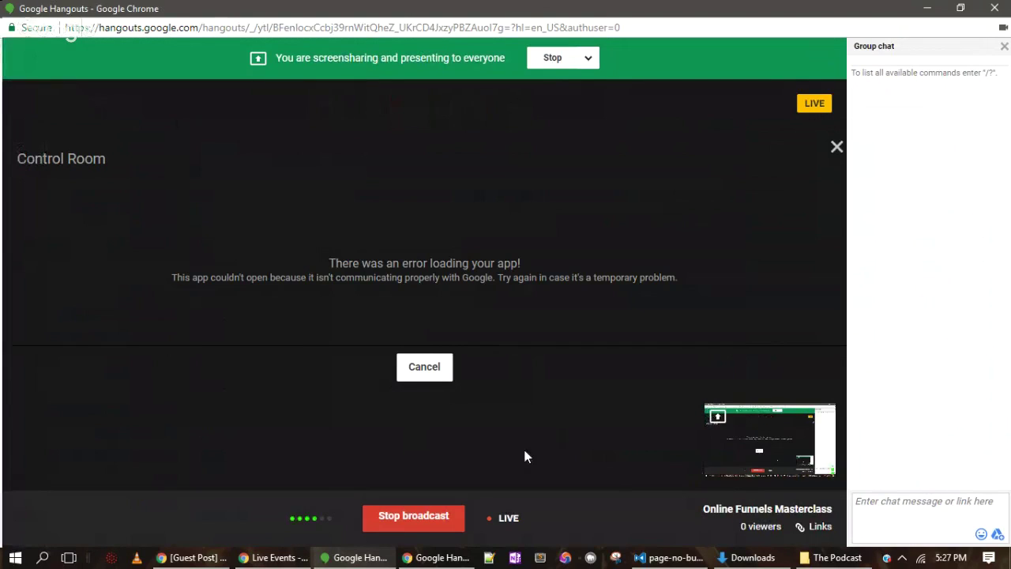
pyautogui.click(342, 559)
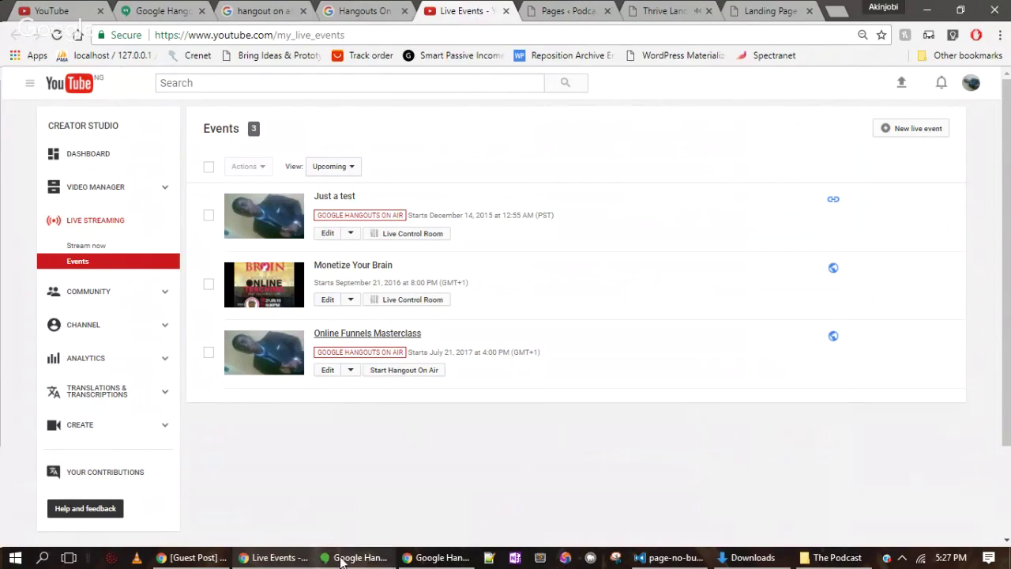
# Step: Open Google Keep at keep.google.com in a new browser tab
pyautogui.click(837, 14)
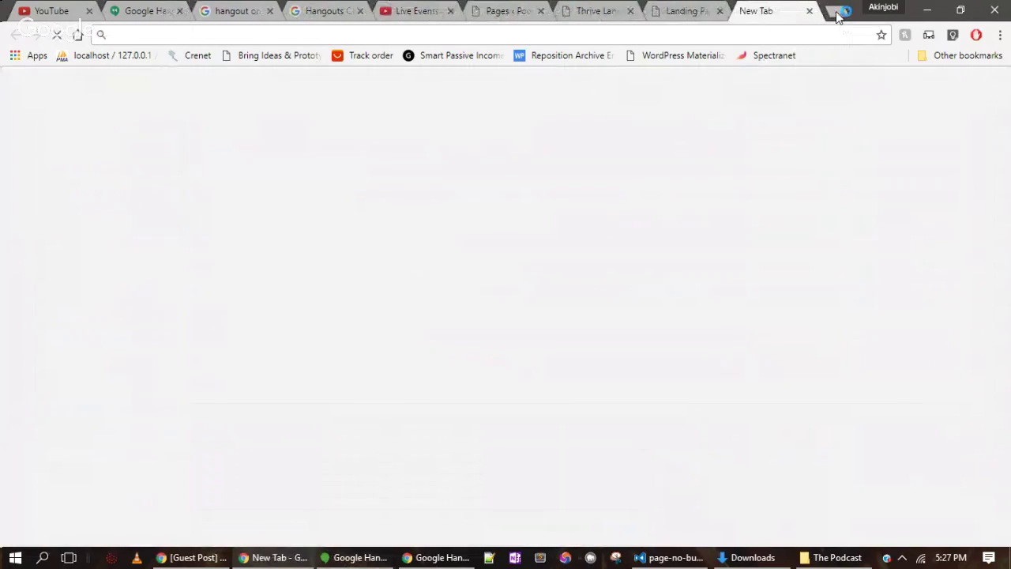
pyautogui.write('kee')
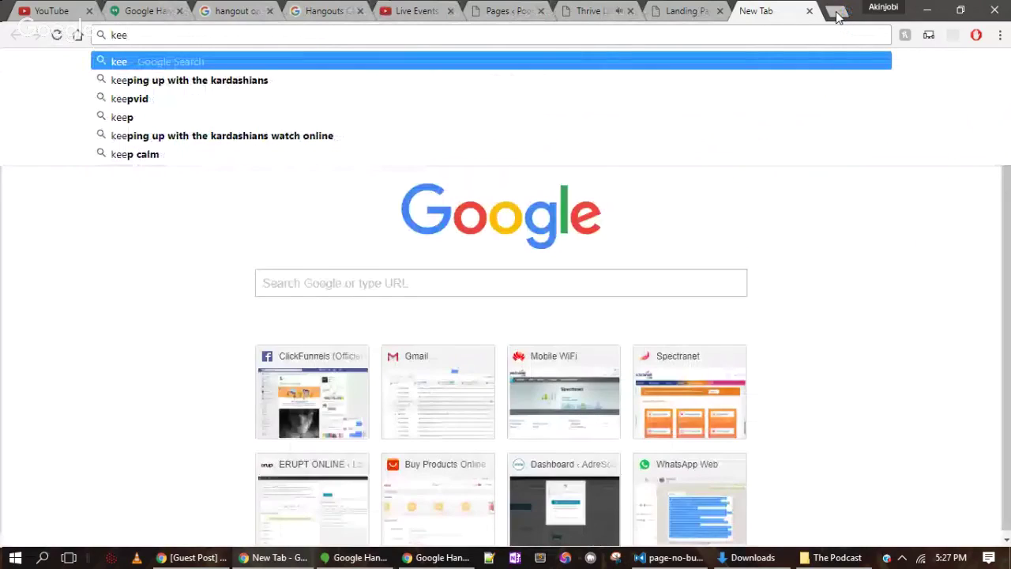
pyautogui.write('pgoo')
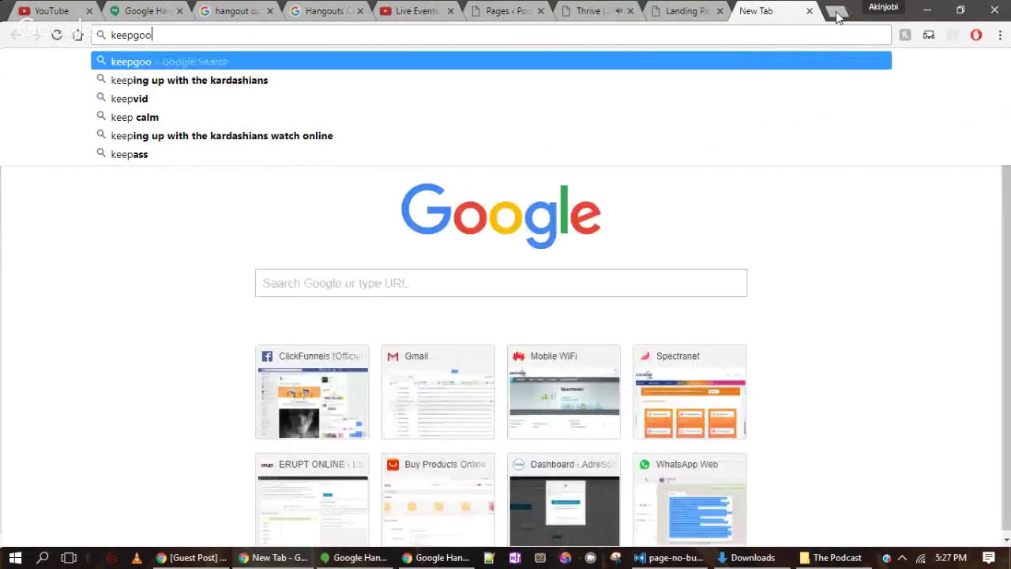
pyautogui.write('gle.com')
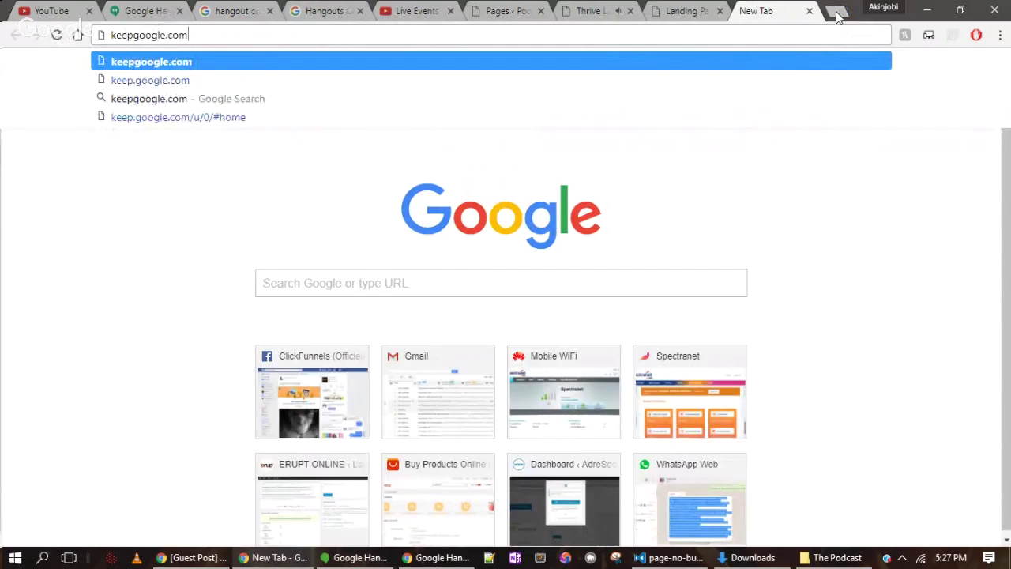
pyautogui.press('Left')
pyautogui.press('Left')
pyautogui.press('Left')
pyautogui.press('Left')
pyautogui.press('Left')
pyautogui.press('Left')
pyautogui.press('Left')
pyautogui.press('Left')
pyautogui.press('Left')
pyautogui.press('Left')
pyautogui.write('.')
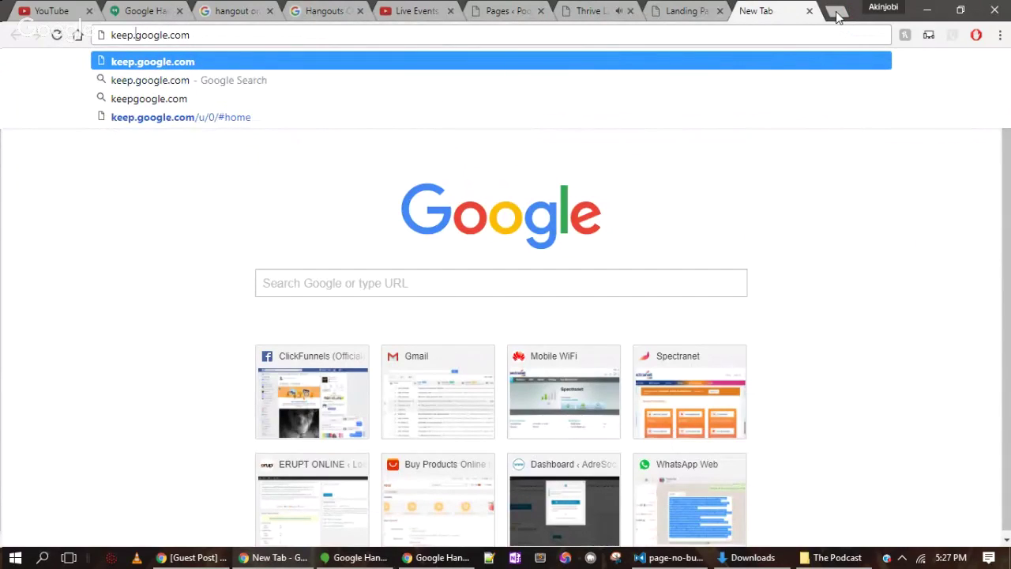
pyautogui.press('Return')
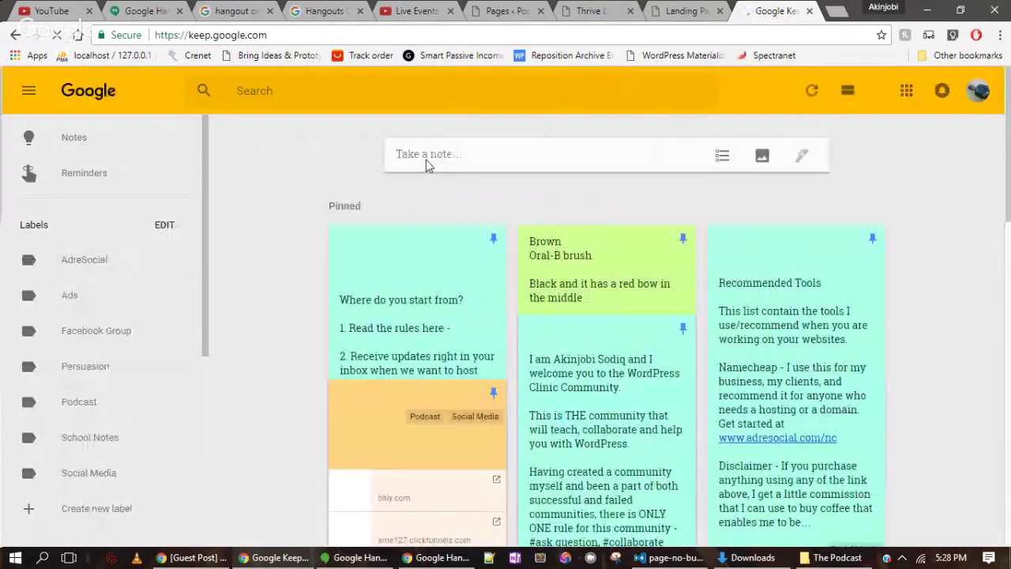
# Step: Start a new note and write "1. Create your landing page" as its first item
pyautogui.click(493, 159)
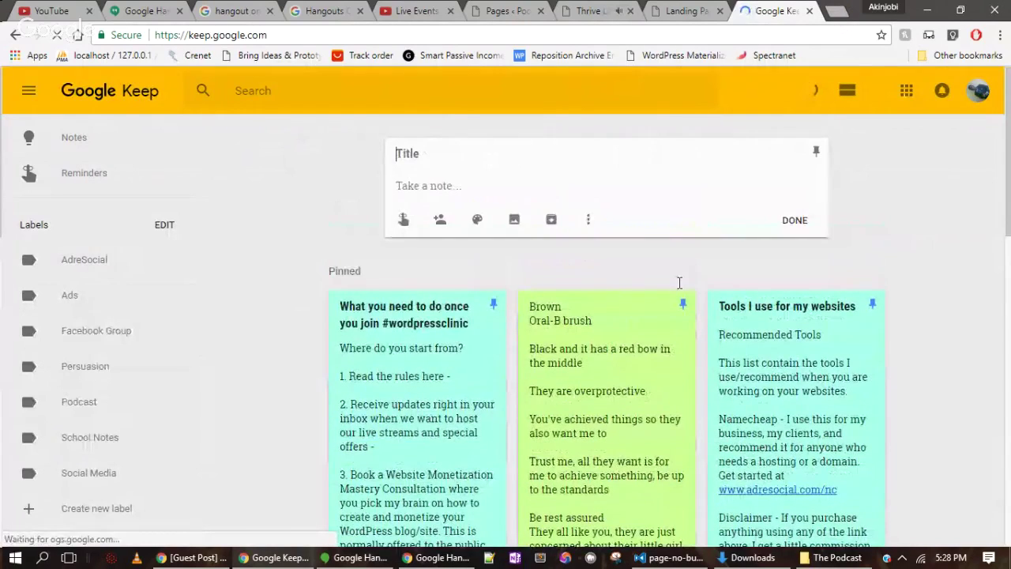
pyautogui.click(530, 187)
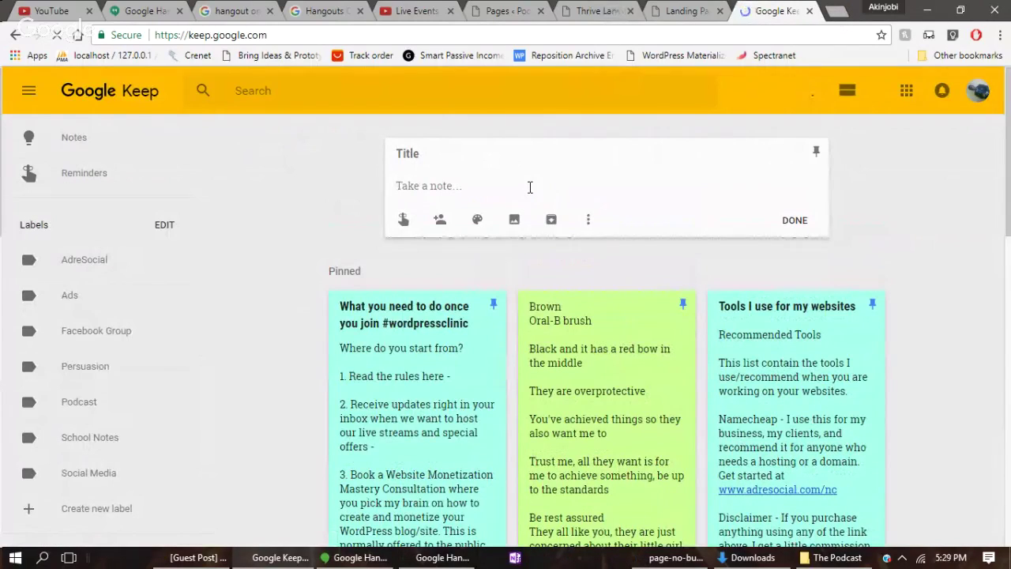
pyautogui.write('1.')
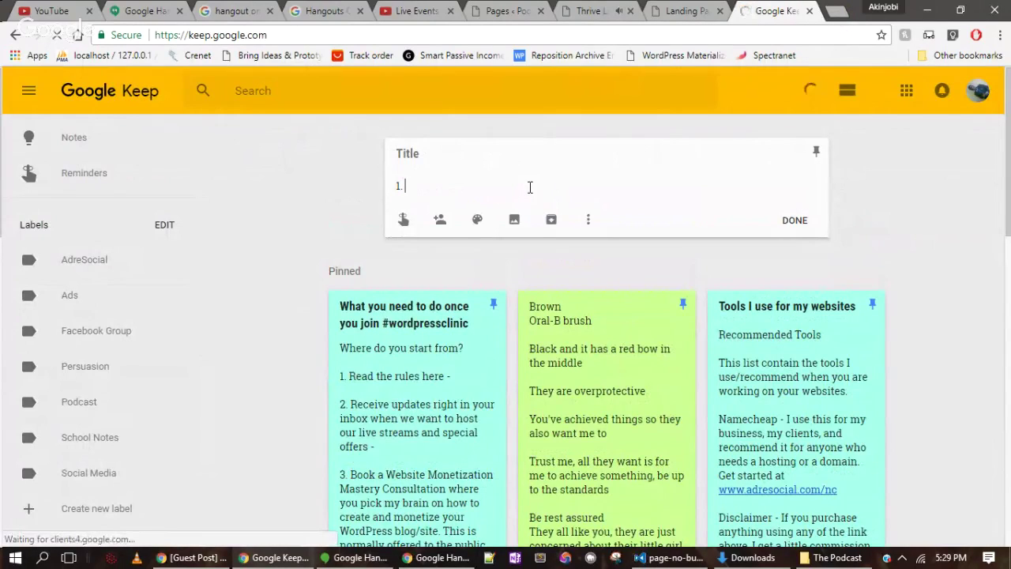
pyautogui.write('Create ')
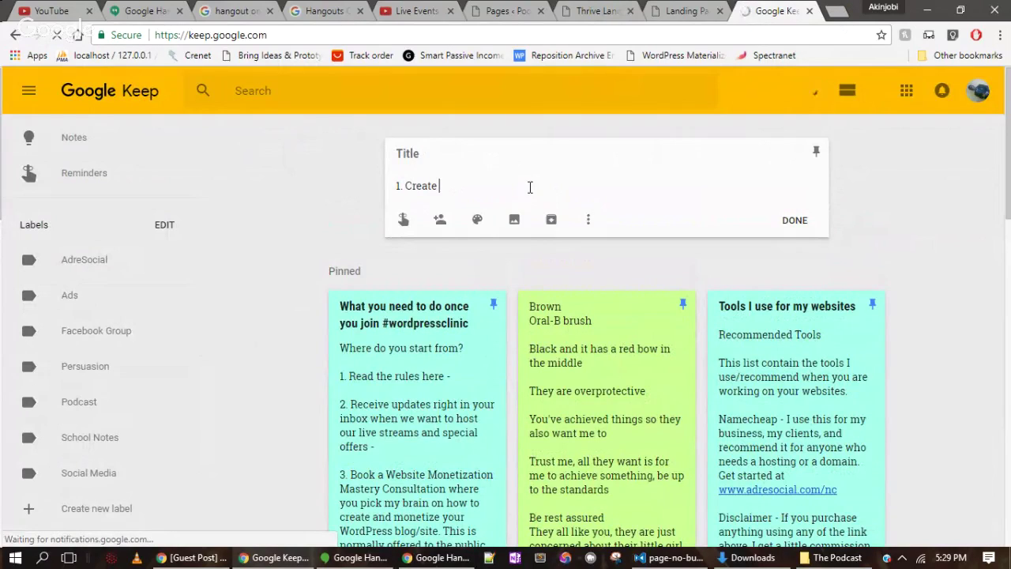
pyautogui.write('you')
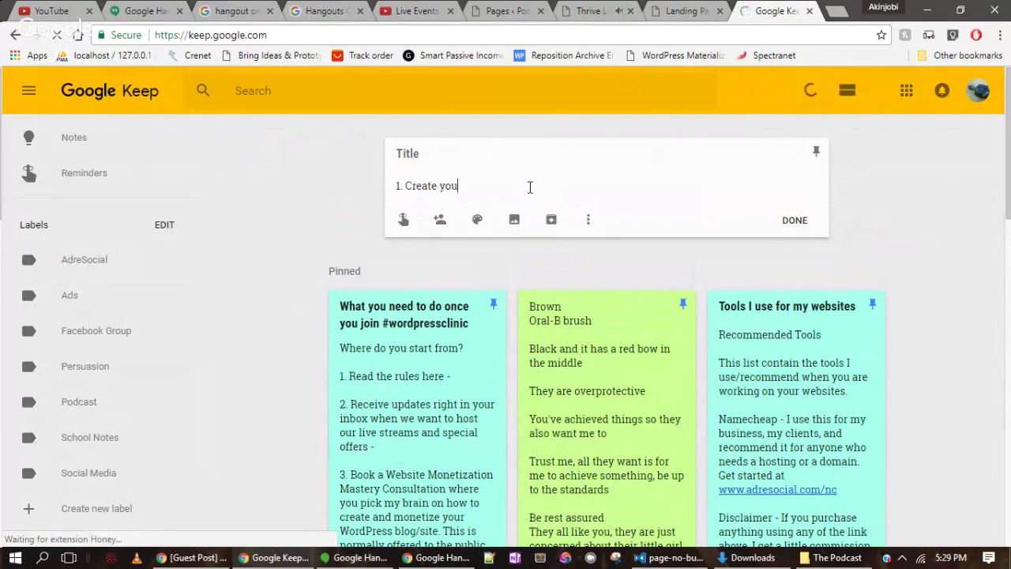
pyautogui.write('r landing page')
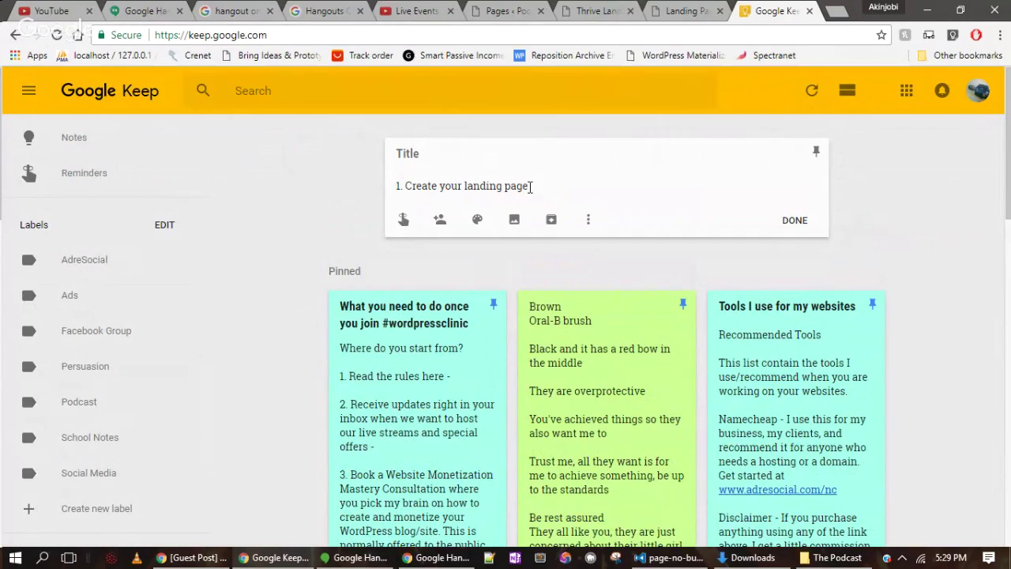
# Step: Open a spare browser tab, and in the note add "2. Present an front end offer" followed by the number "3."
pyautogui.click(831, 11)
pyautogui.click(831, 11)
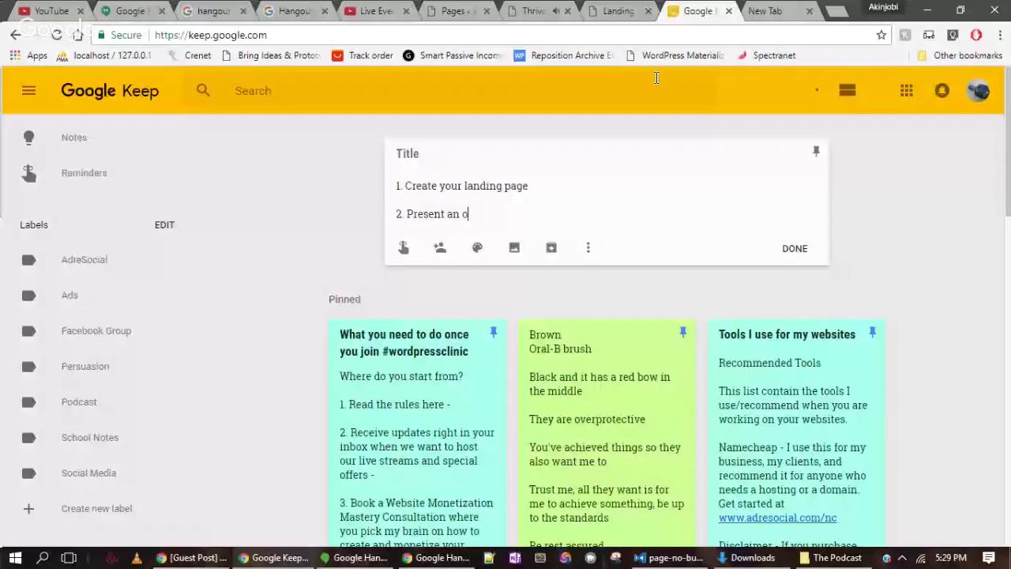
pyautogui.write('front end offer')
pyautogui.press('Return')
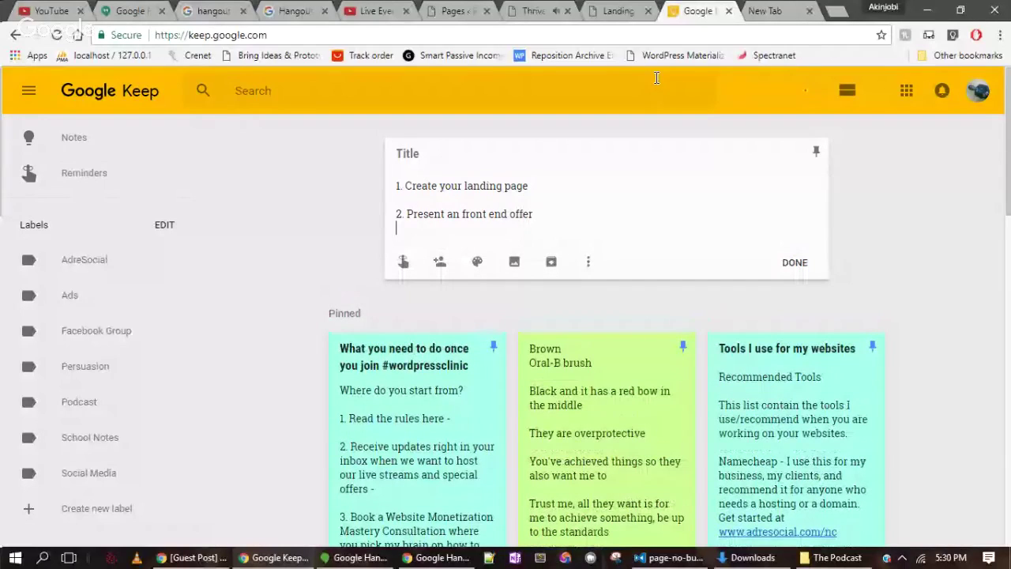
pyautogui.press('Return')
pyautogui.write('3.')
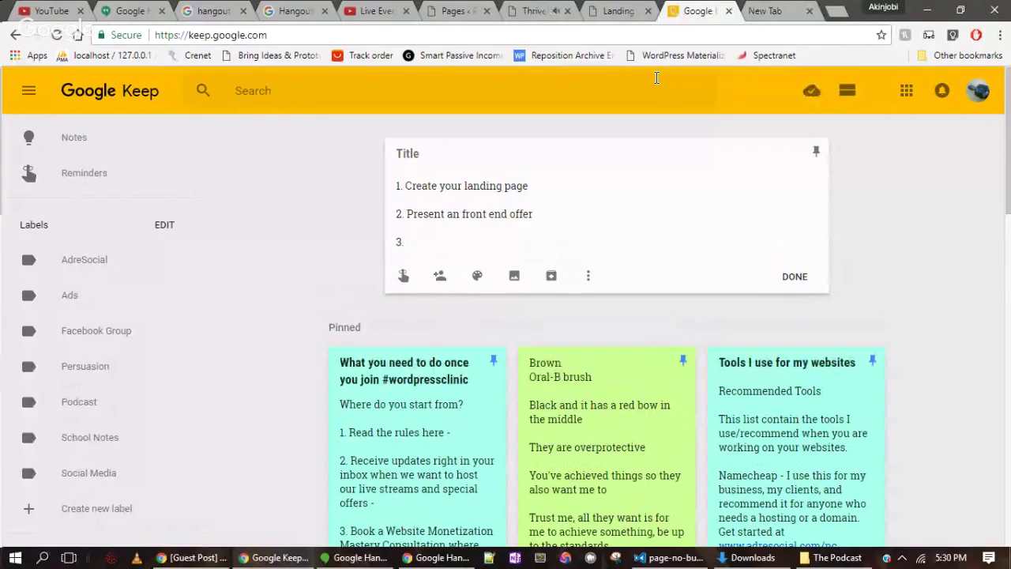
# Step: Add several blank lines beneath item 3 of the note and place the cursor back after "3."
pyautogui.press('Return')
pyautogui.press('Return')
pyautogui.press('Return')
pyautogui.press('Return')
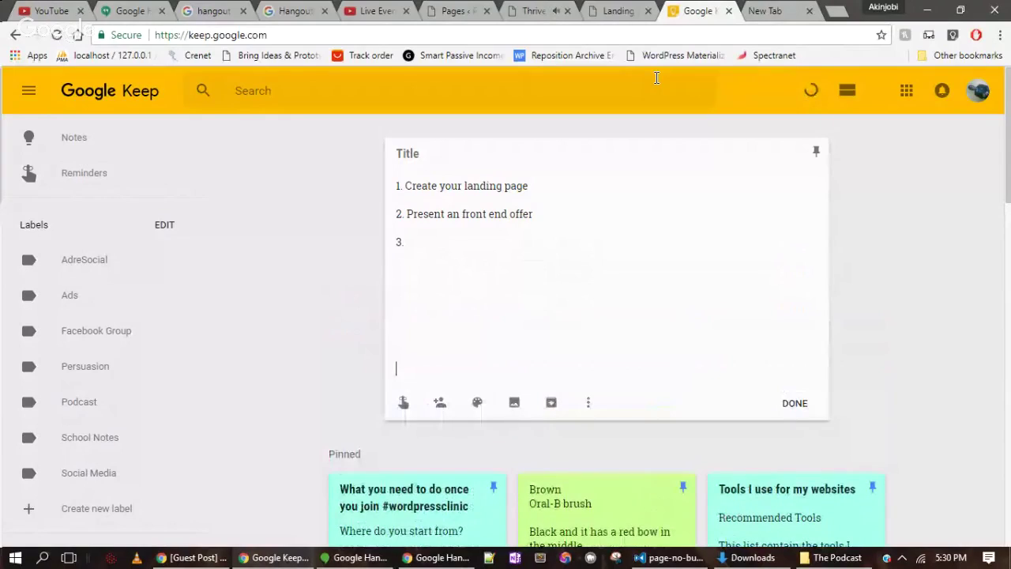
pyautogui.press('Return')
pyautogui.press('Return')
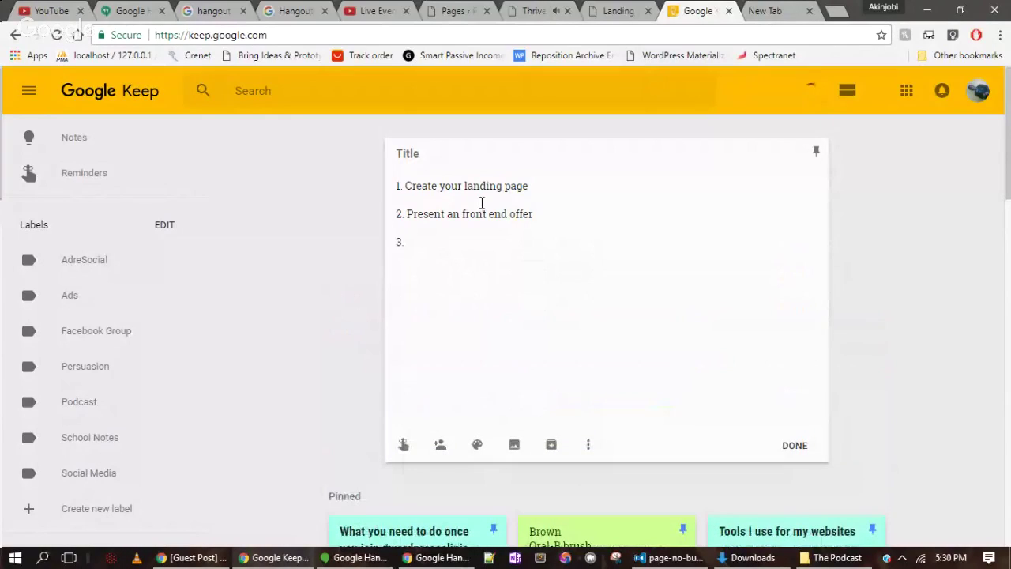
pyautogui.press('Return')
pyautogui.click(450, 248)
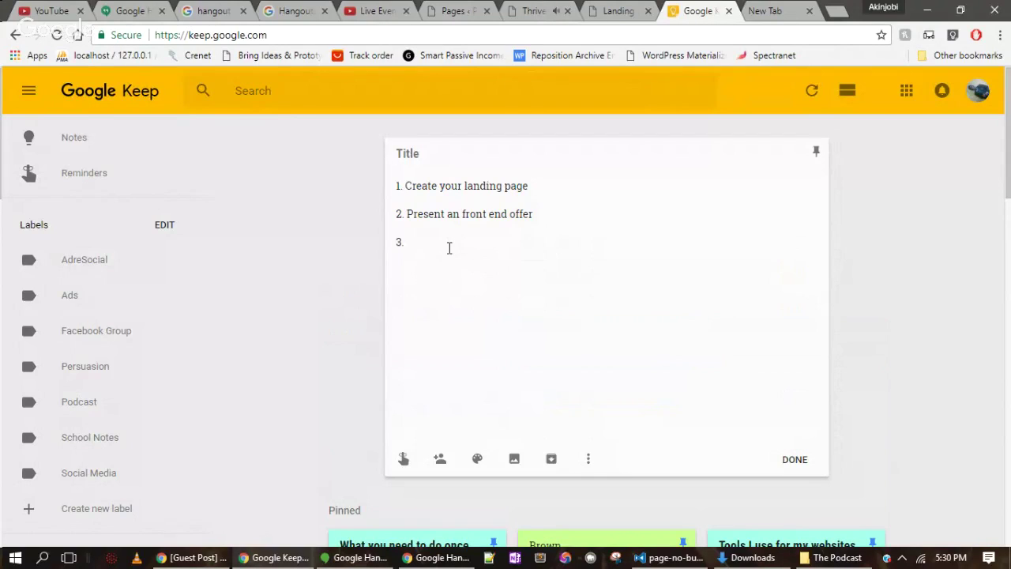
# Step: Lower the system volume and check the status of the live Hangouts broadcast
pyautogui.press('XF86AudioLowerVolume')
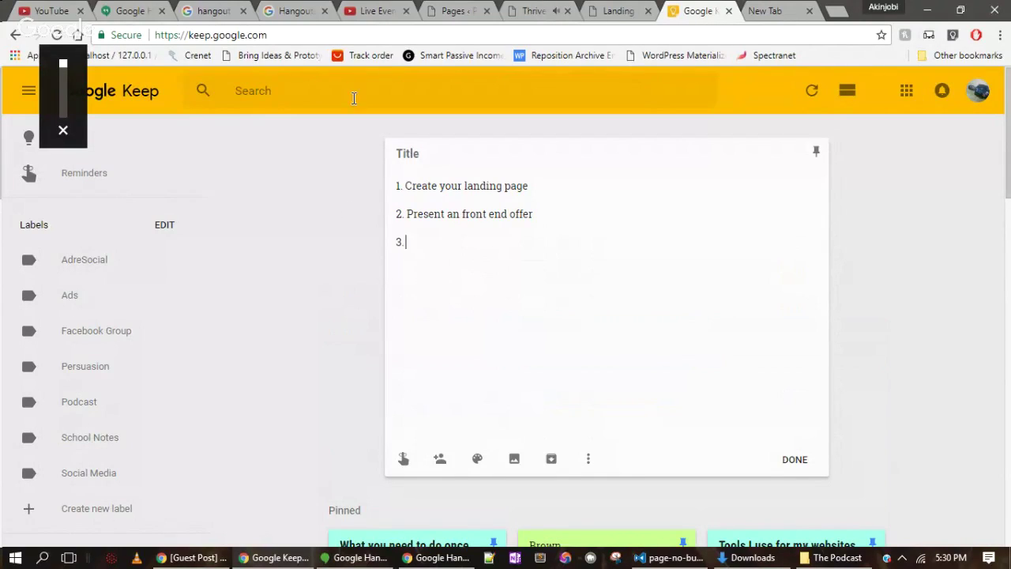
pyautogui.click(359, 558)
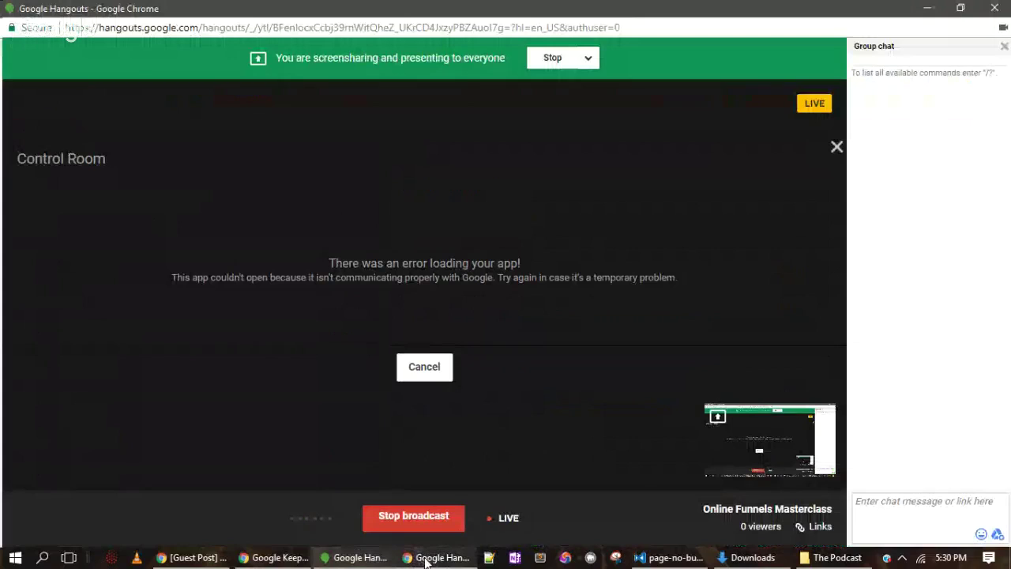
pyautogui.moveTo(426, 561)
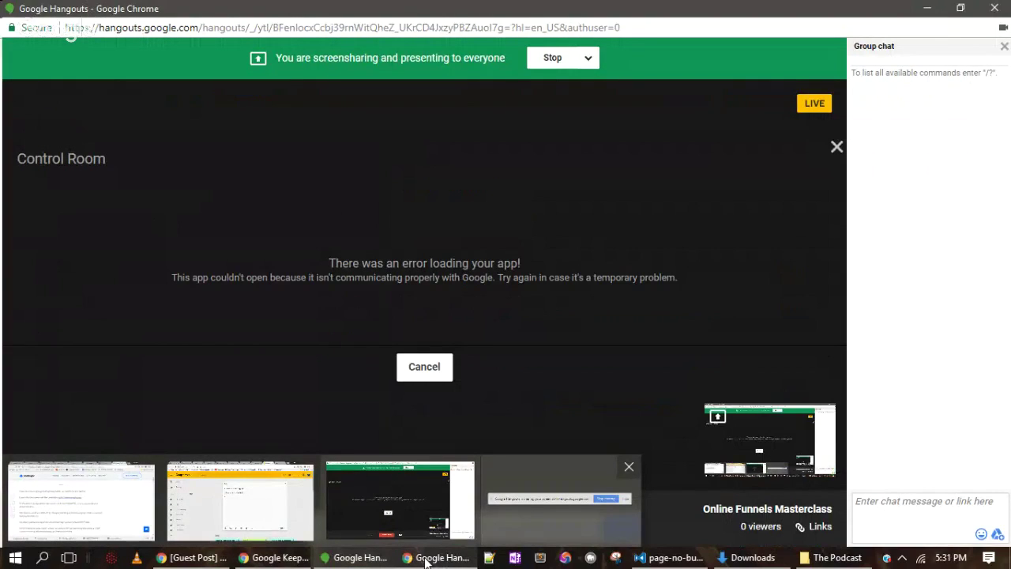
pyautogui.click(427, 562)
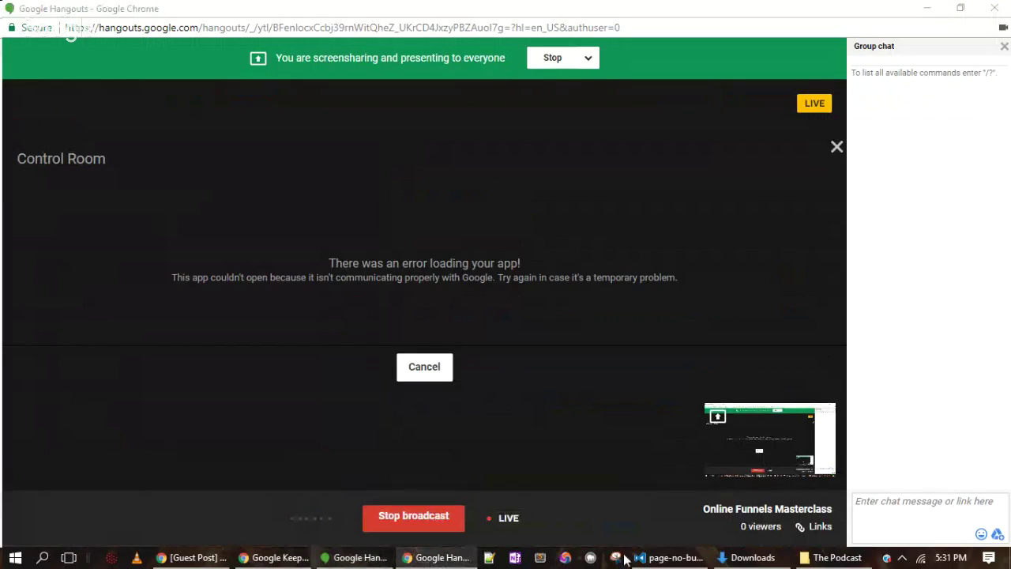
# Step: Return to the Google Keep note and fill in item 3 as "Upsell them"
pyautogui.click(286, 559)
pyautogui.write('Upsell')
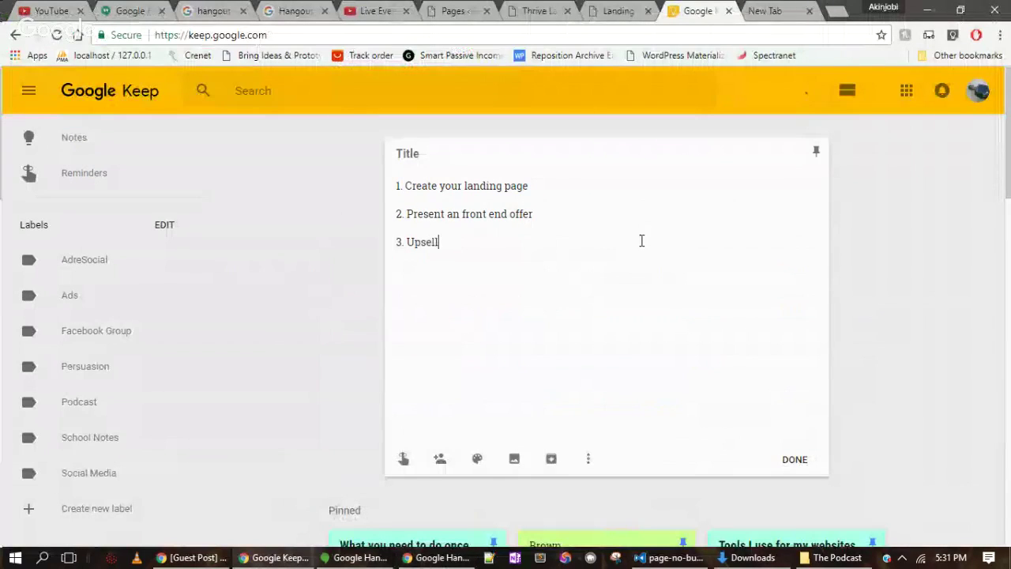
pyautogui.write(' them')
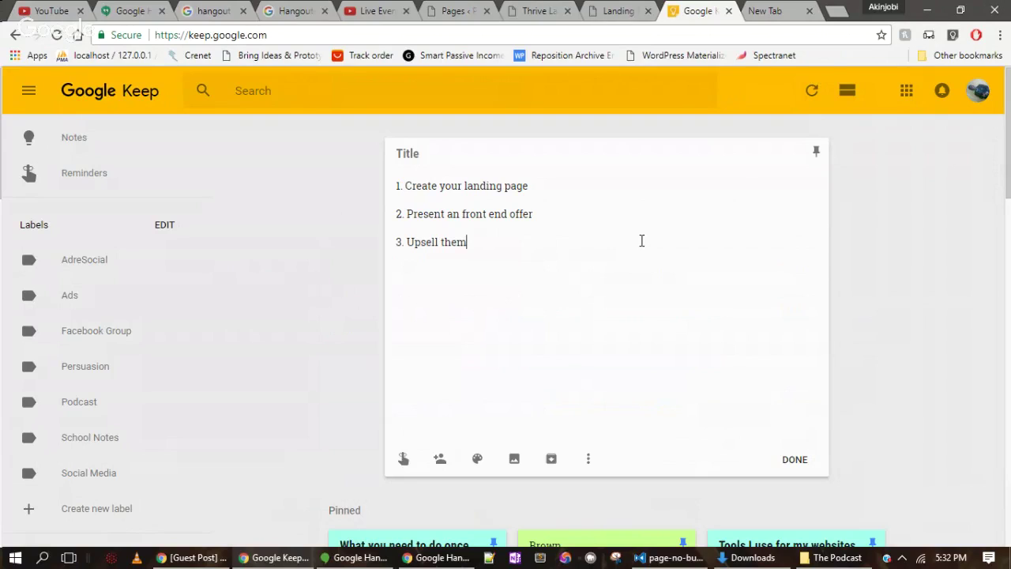
# Step: Add "4. Downsell them" and "5. Keep it going" as the next items of the note
pyautogui.press('Return')
pyautogui.write('4. Downsell them')
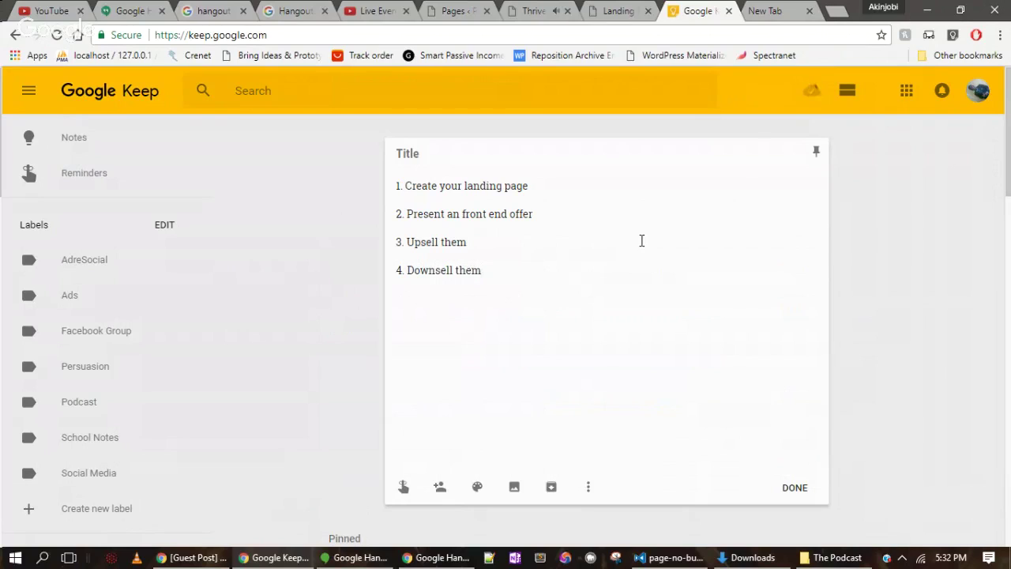
pyautogui.press('Return')
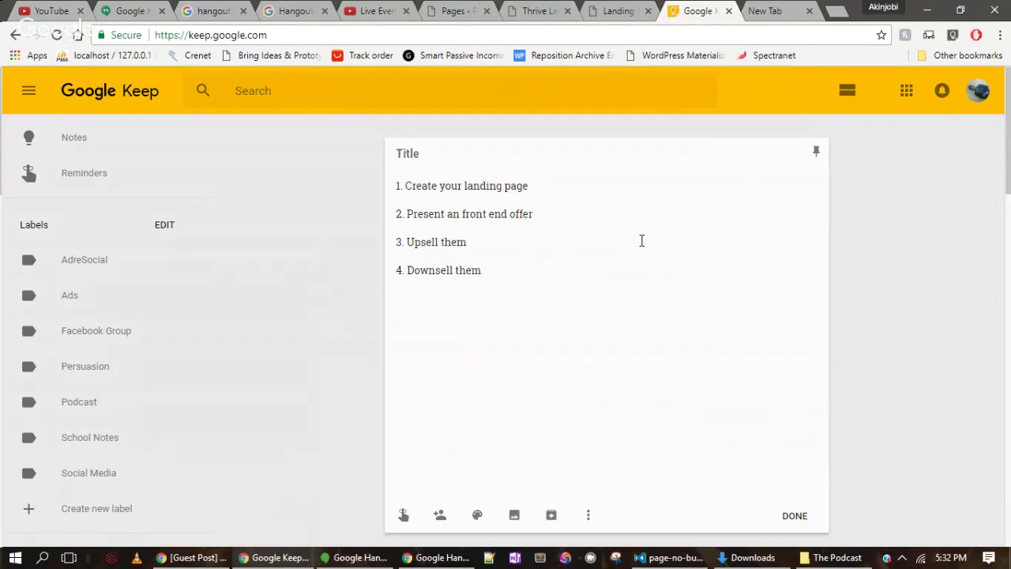
pyautogui.write('5. Keep it going')
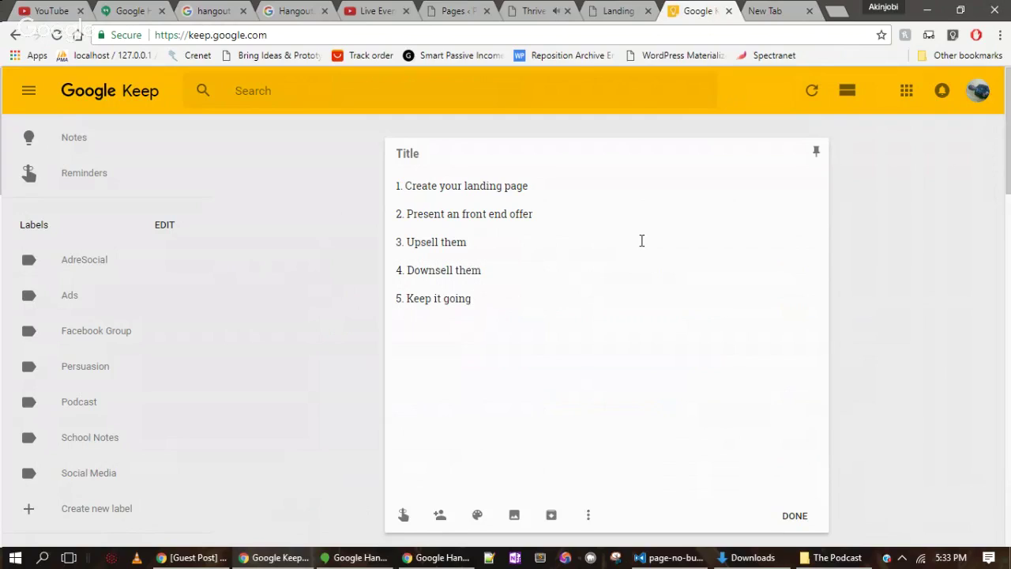
# Step: Add the web address "erupt.online/cf" on a new line beneath item 5 of the note
pyautogui.press('Return')
pyautogui.write('eru')
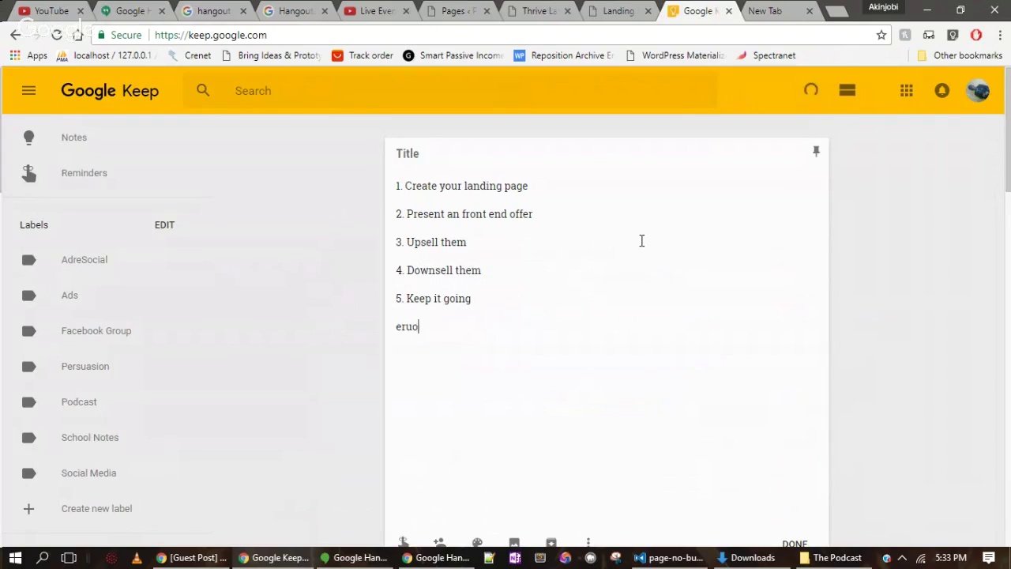
pyautogui.write('pt.online/cf')
pyautogui.press('Return')
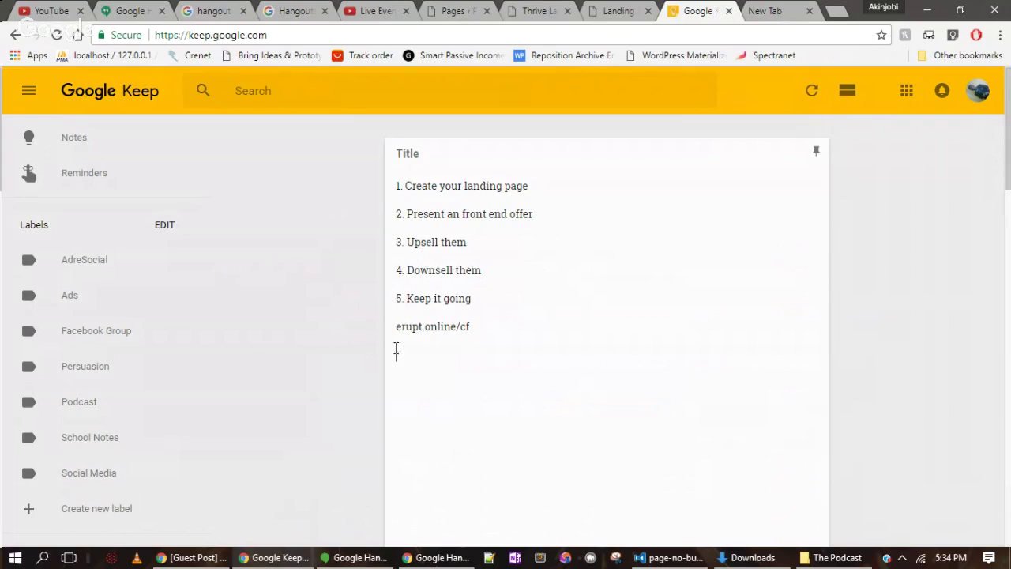
# Step: Check the control room of the live Hangouts broadcast, then return to the Google Keep note
pyautogui.click(437, 560)
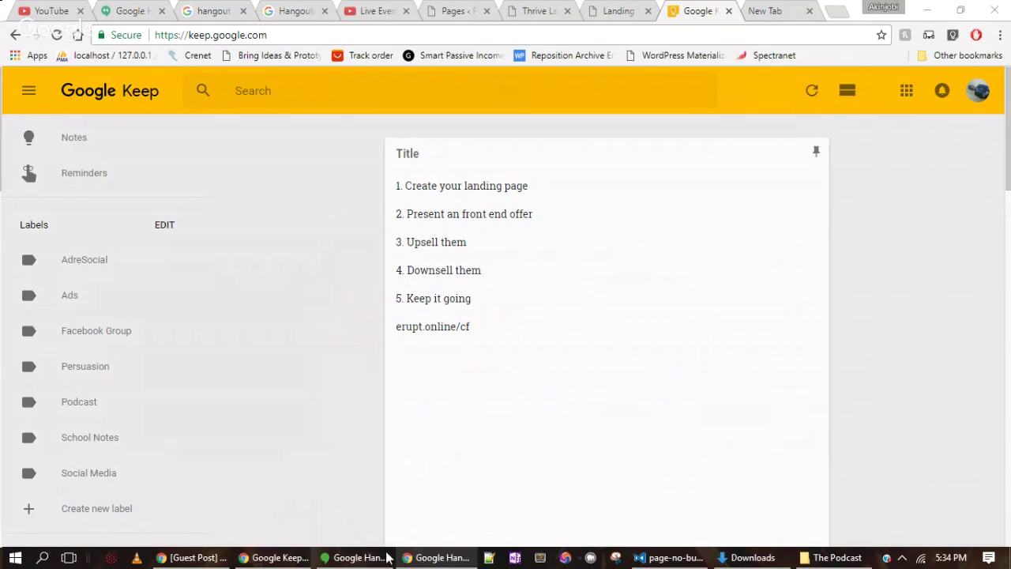
pyautogui.click(359, 558)
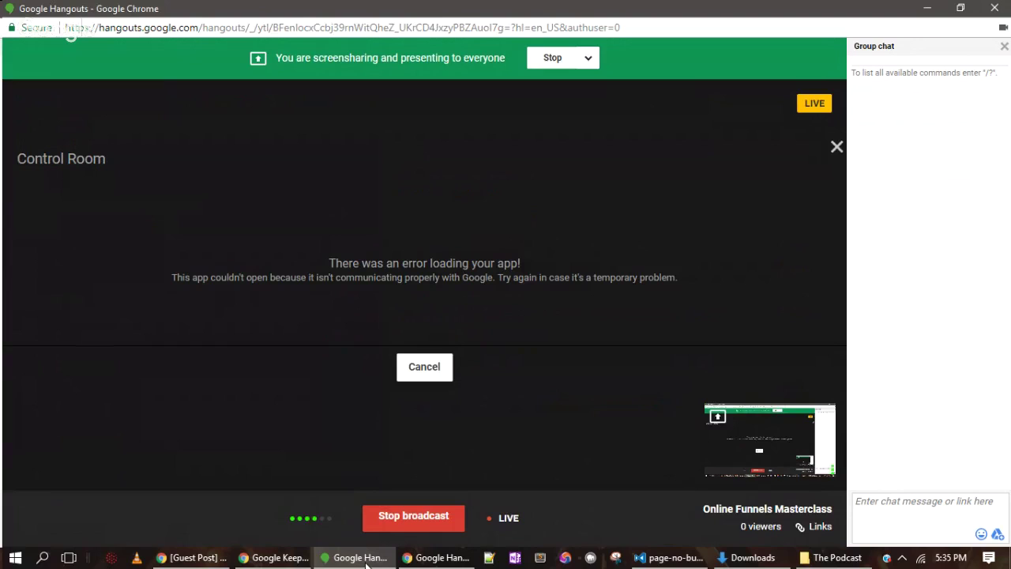
pyautogui.click(254, 566)
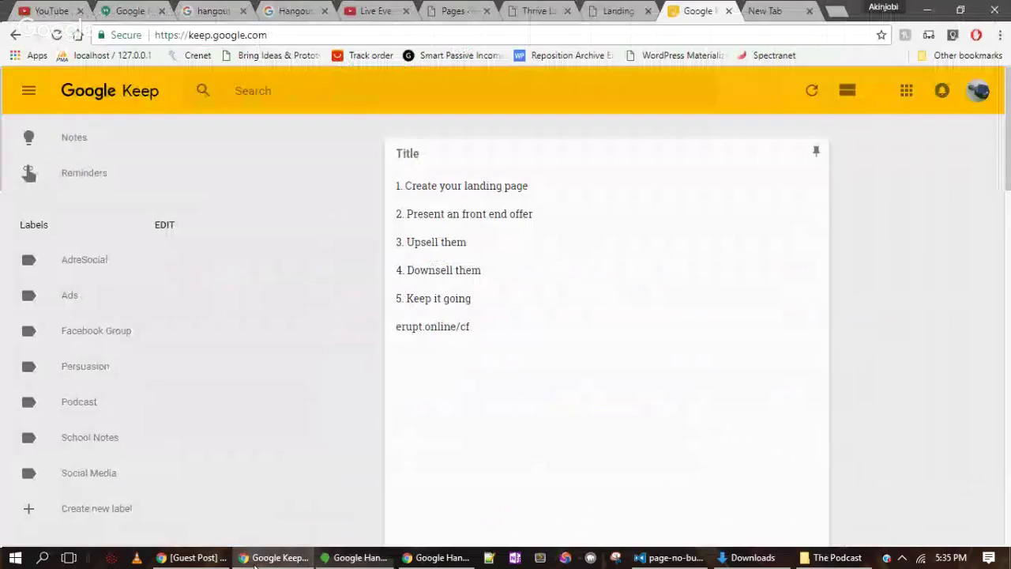
# Step: Add "thrivethemes.com" on its own line beneath the erupt.online/cf address
pyautogui.press('Return')
pyautogui.write('thri')
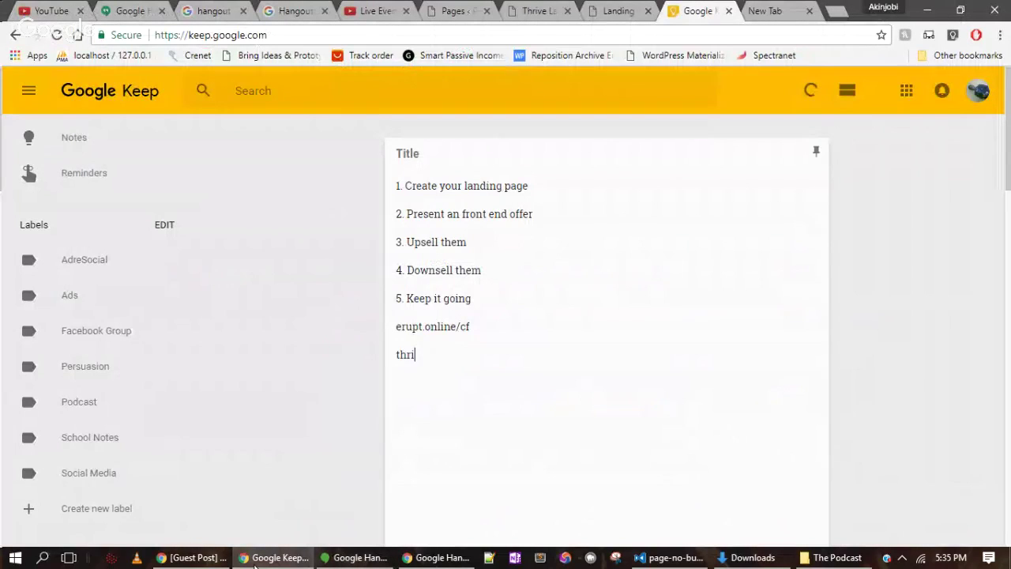
pyautogui.write('vethemes.com')
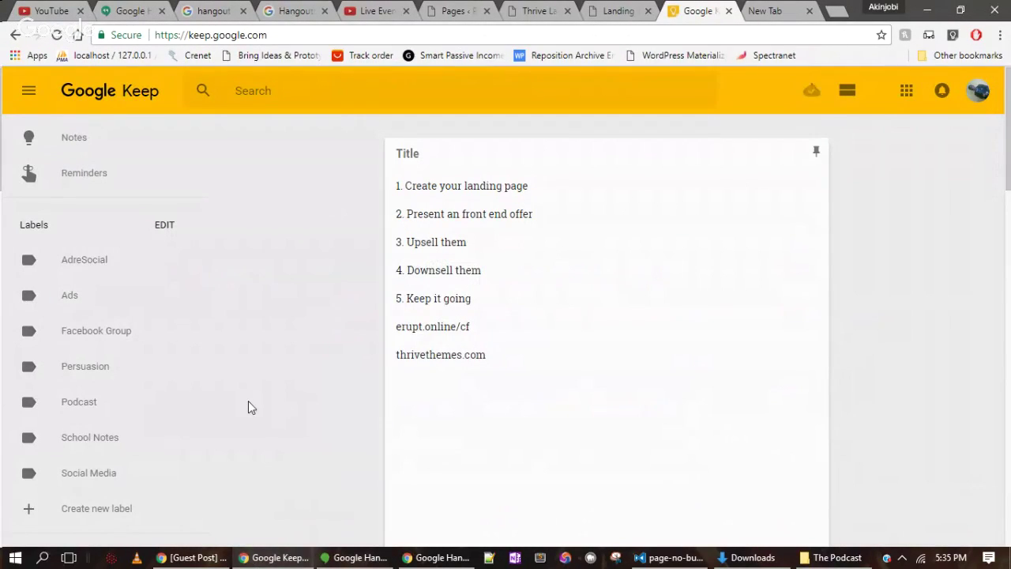
# Step: Close the blank browser tab and bring up the Thrive Themes landing pages site, skimming through its template thumbnails
pyautogui.click(755, 10)
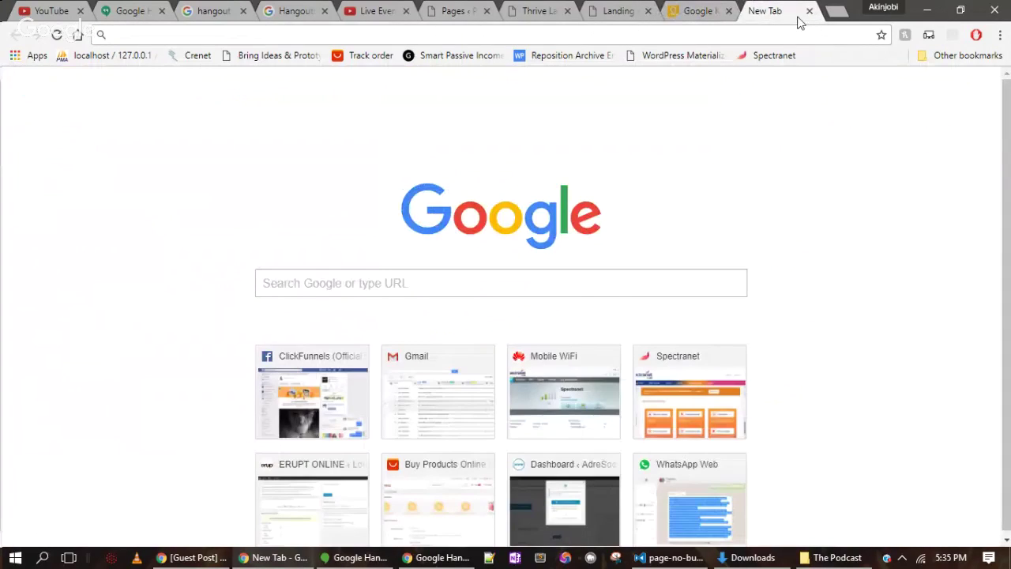
pyautogui.click(809, 10)
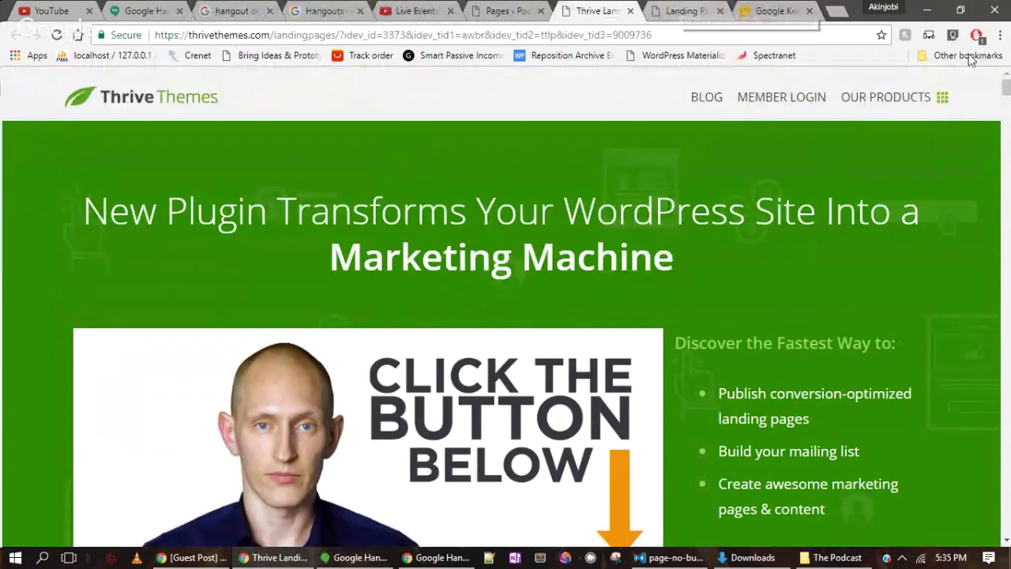
pyautogui.moveTo(1008, 90); pyautogui.dragTo(1008, 180)
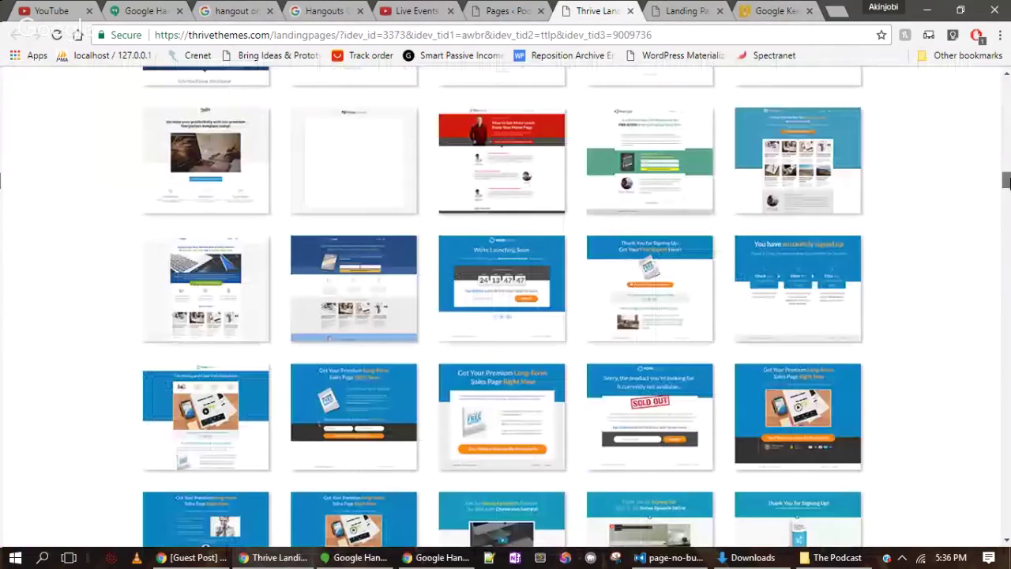
pyautogui.moveTo(1007, 180); pyautogui.dragTo(1008, 89)
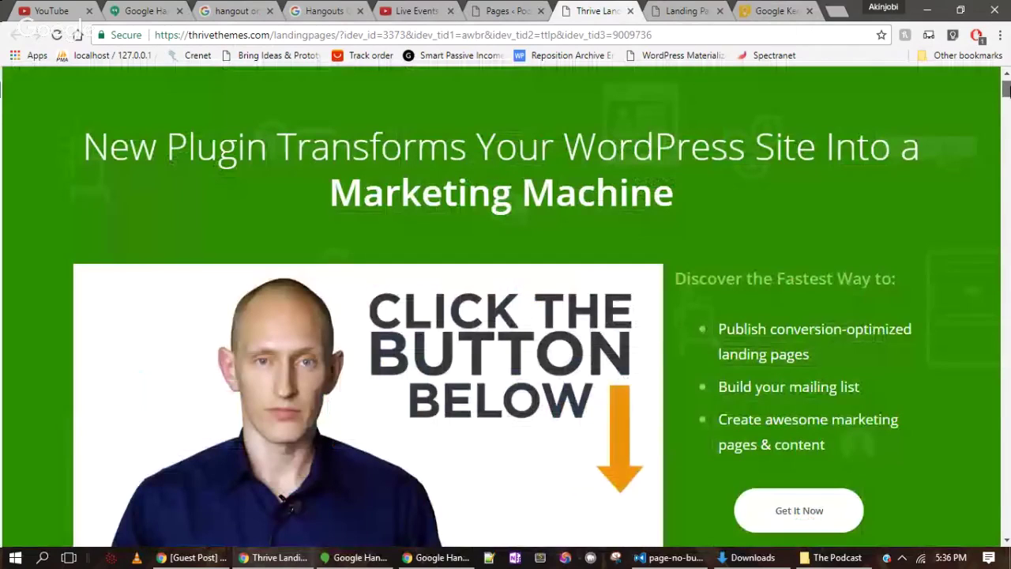
# Step: Examine the introduction, the annotated feature overview and the landing page sets section of the Thrive Themes page
pyautogui.scroll(-1, 862, 208)
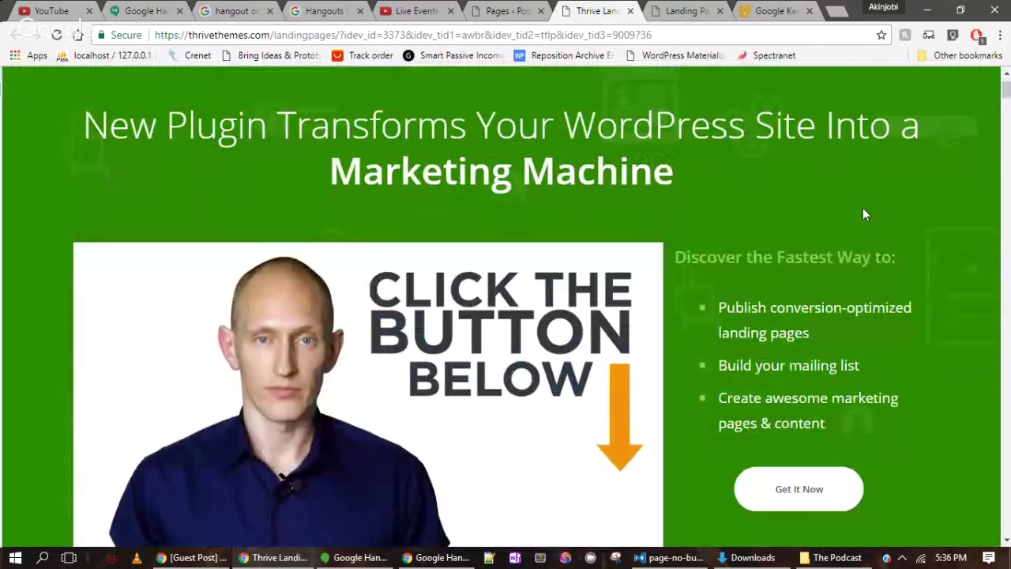
pyautogui.scroll(-1, 863, 208)
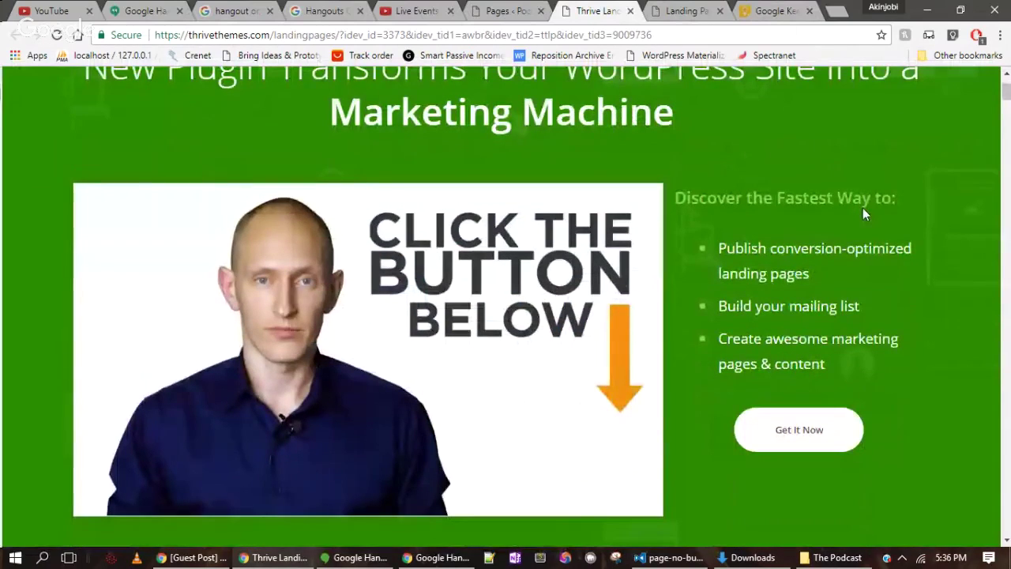
pyautogui.scroll(-4, 863, 208)
pyautogui.scroll(-5, 865, 214)
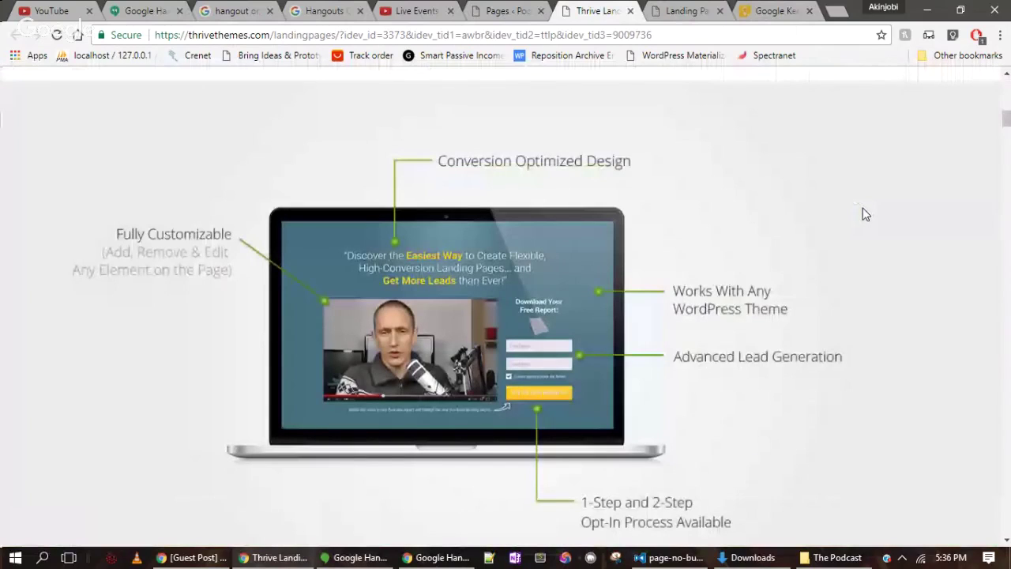
pyautogui.scroll(-2, 866, 214)
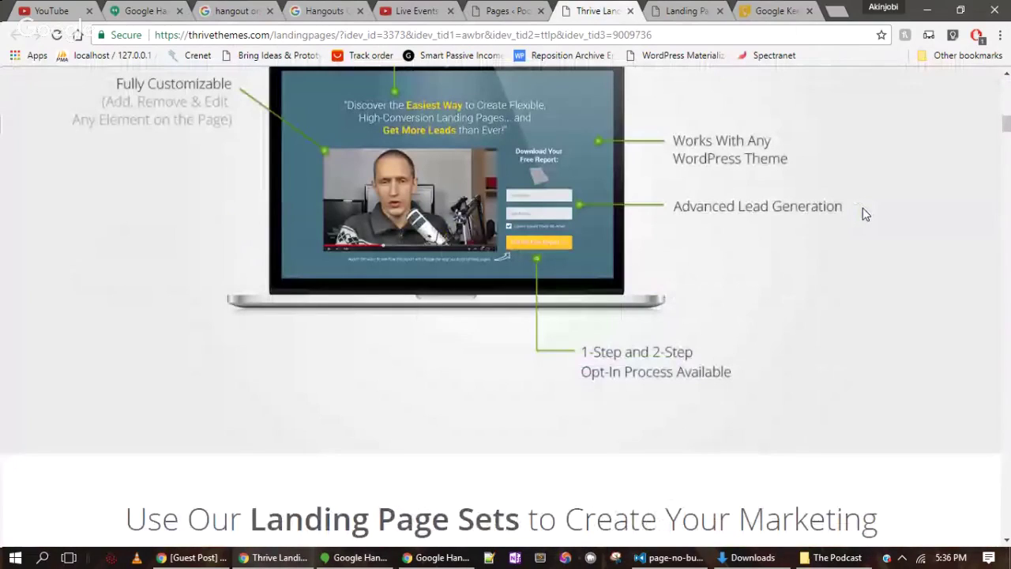
pyautogui.scroll(2, 865, 214)
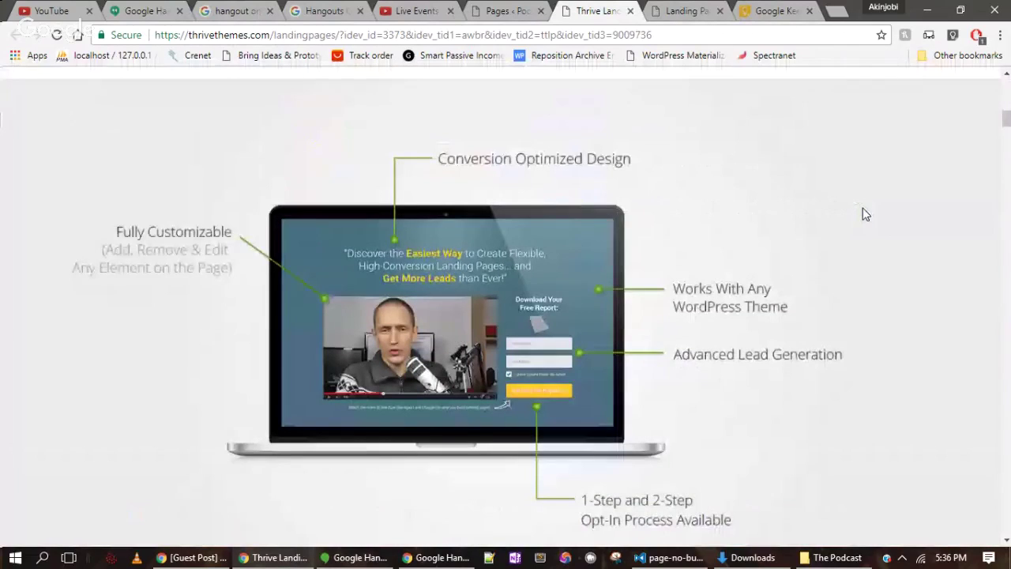
pyautogui.scroll(-1, 865, 214)
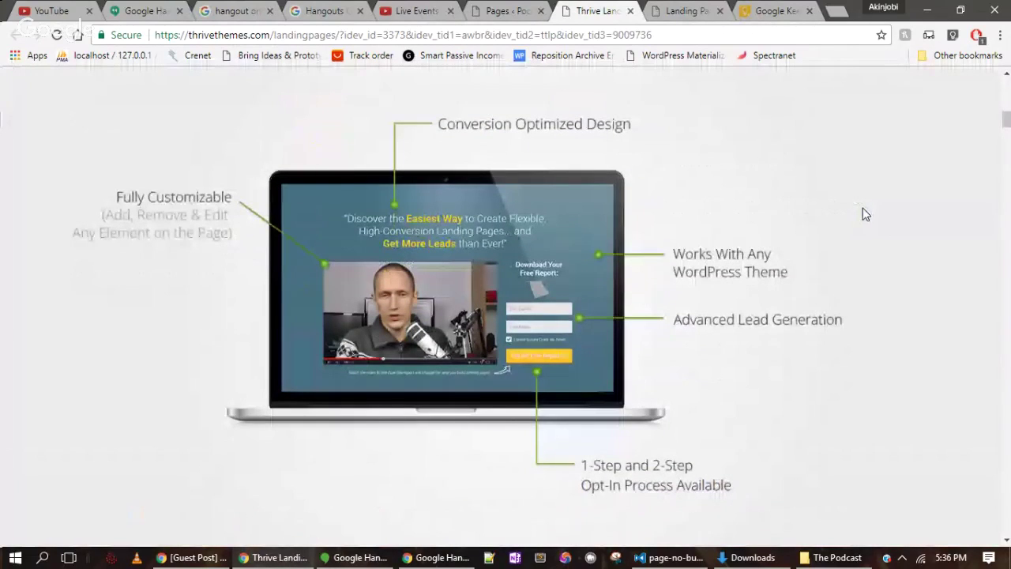
pyautogui.scroll(-3, 865, 214)
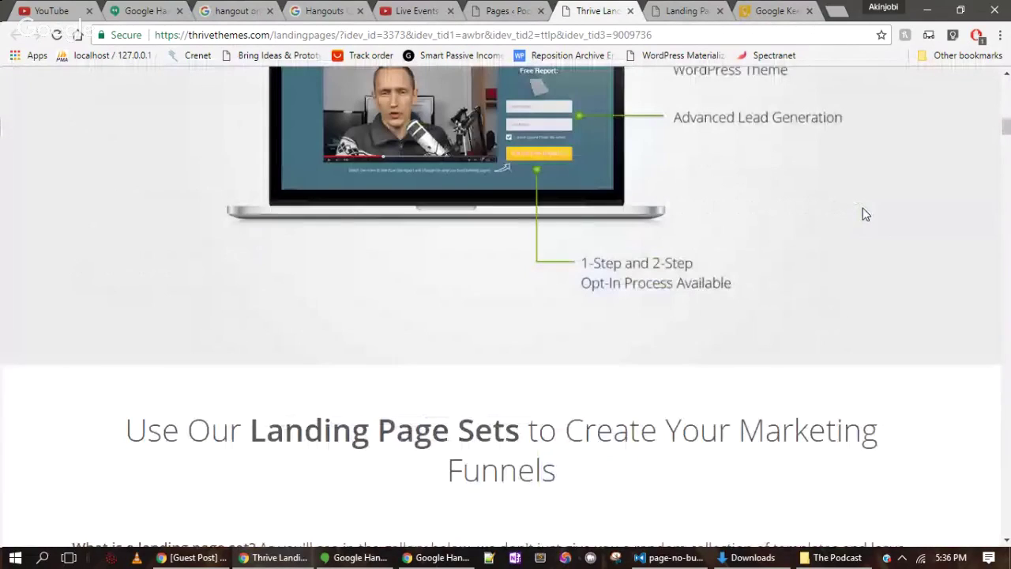
pyautogui.scroll(-4, 865, 214)
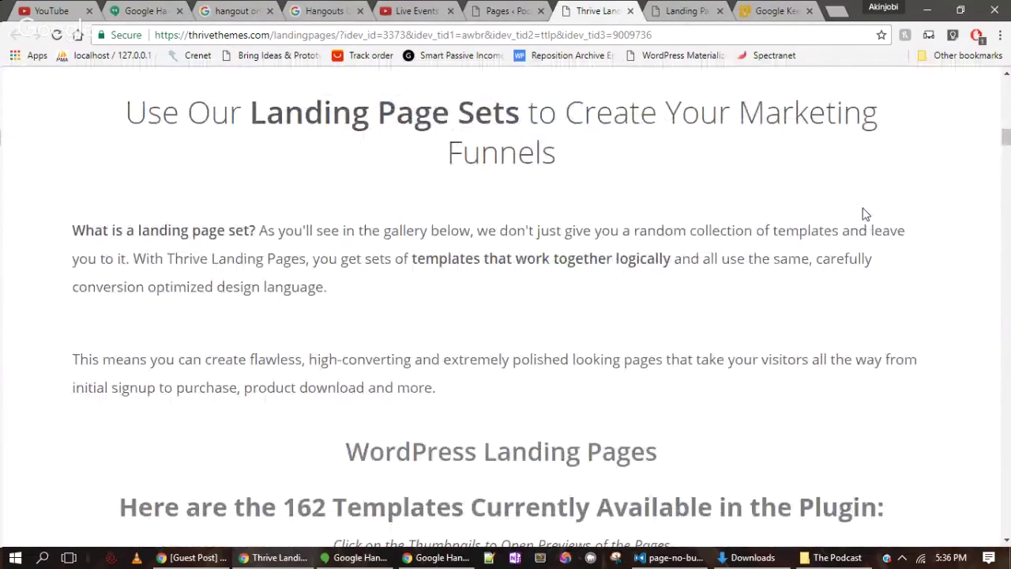
# Step: Review the WordPress landing page template gallery, the customization questions and the content builder elements on the Thrive Themes page
pyautogui.scroll(-2, 865, 214)
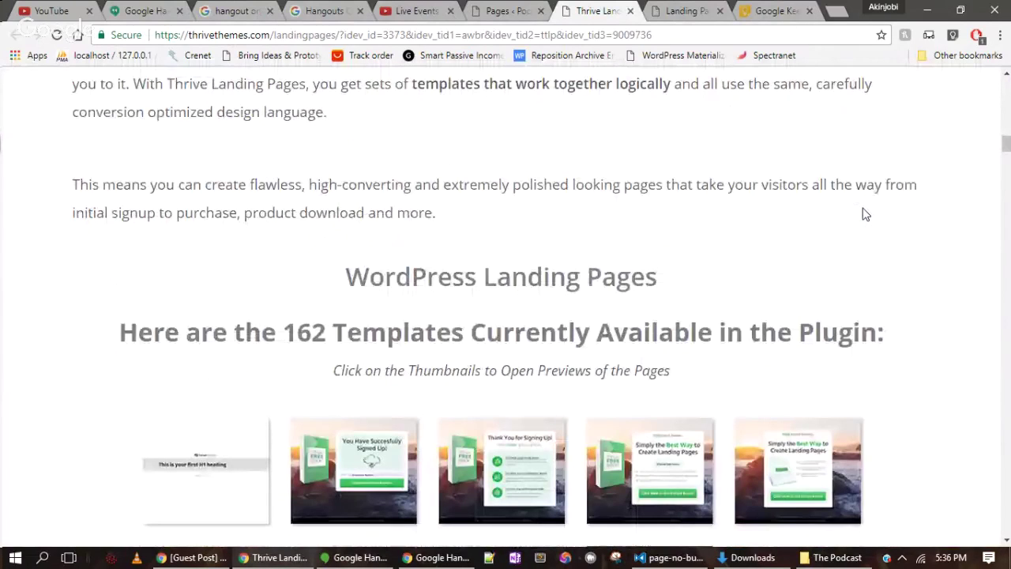
pyautogui.scroll(-6, 865, 214)
pyautogui.scroll(-7, 866, 214)
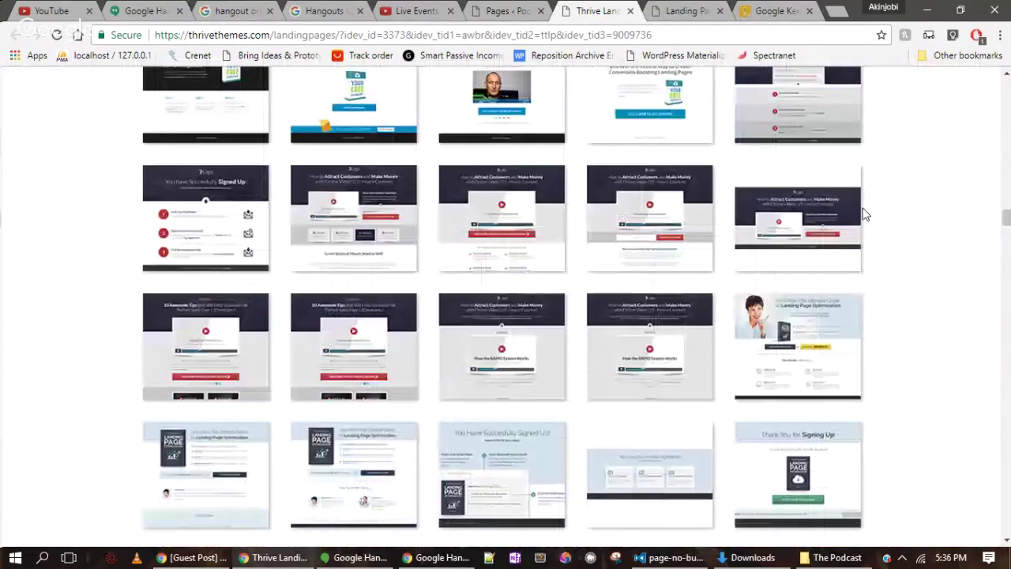
pyautogui.scroll(-5, 865, 214)
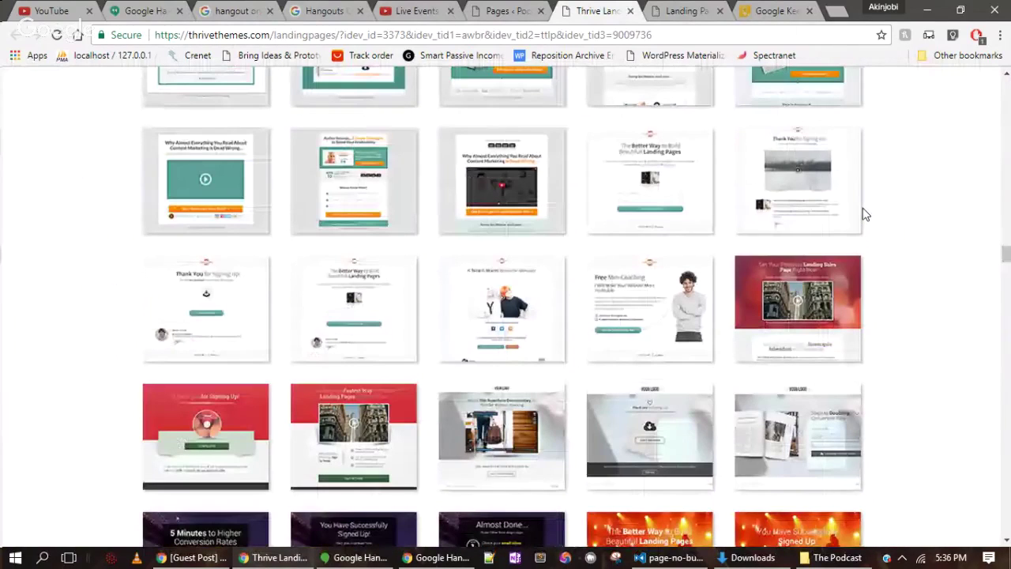
pyautogui.scroll(-8, 866, 214)
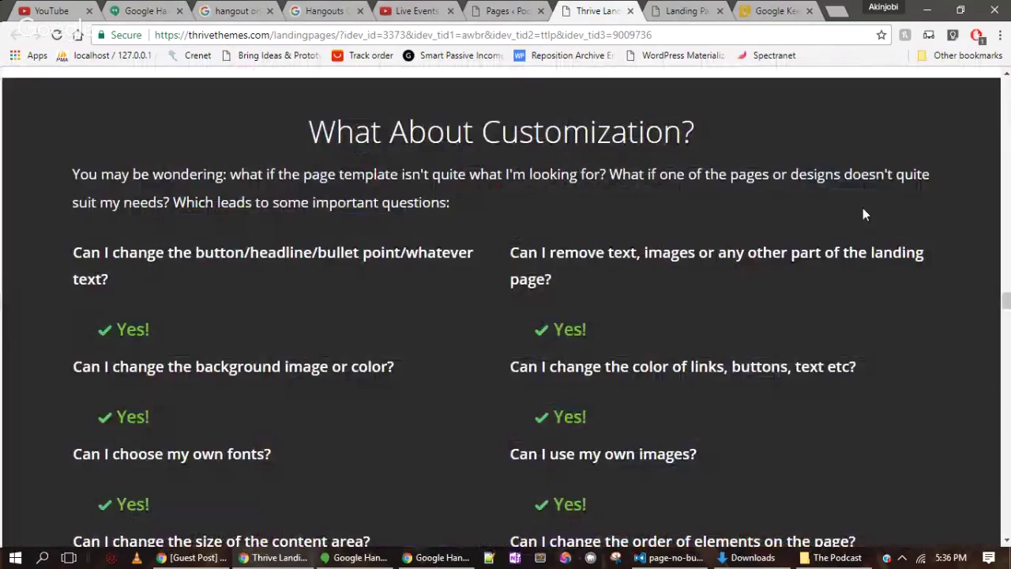
pyautogui.scroll(5, 518, 224)
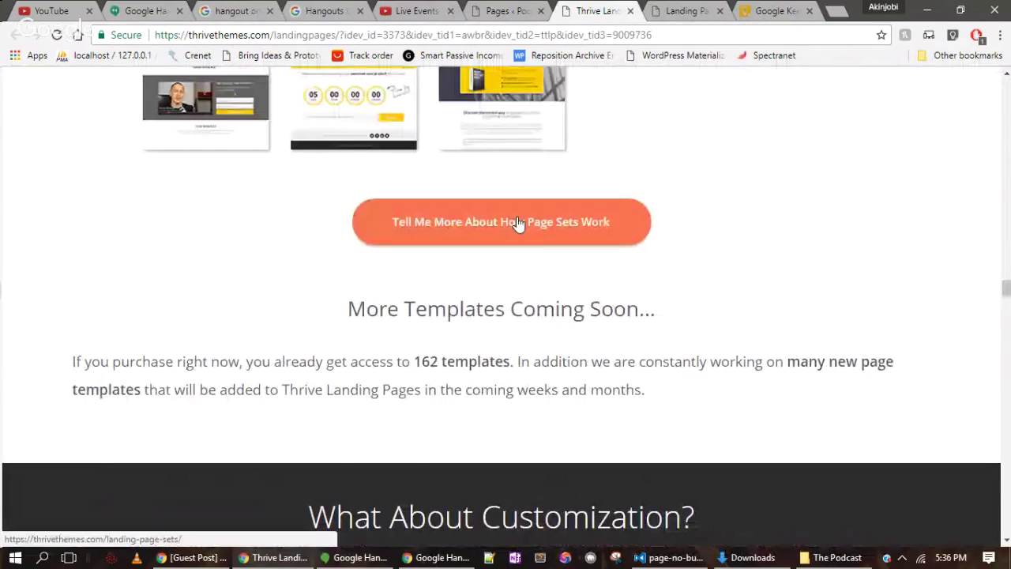
pyautogui.scroll(-2, 517, 224)
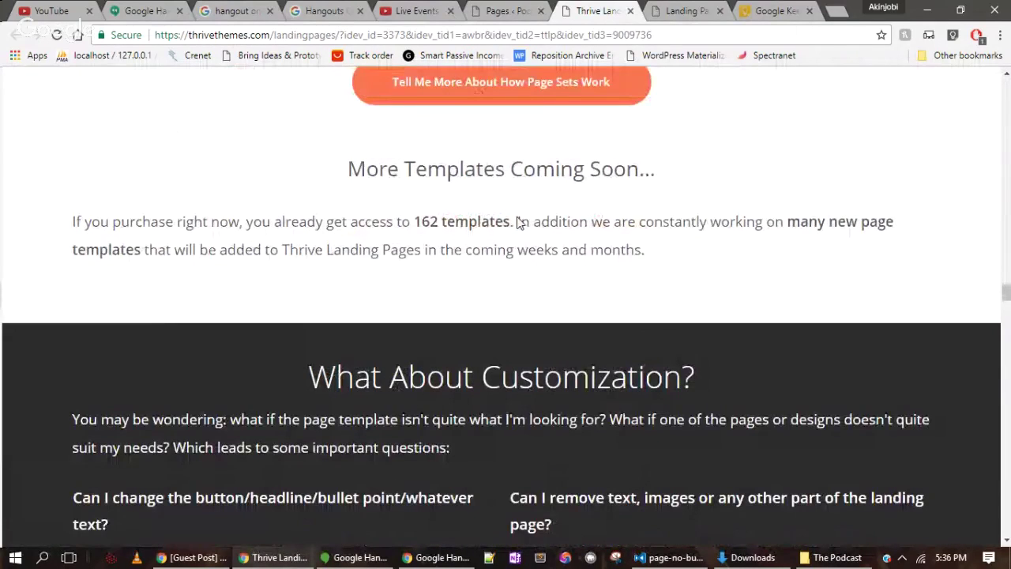
pyautogui.scroll(-8, 518, 224)
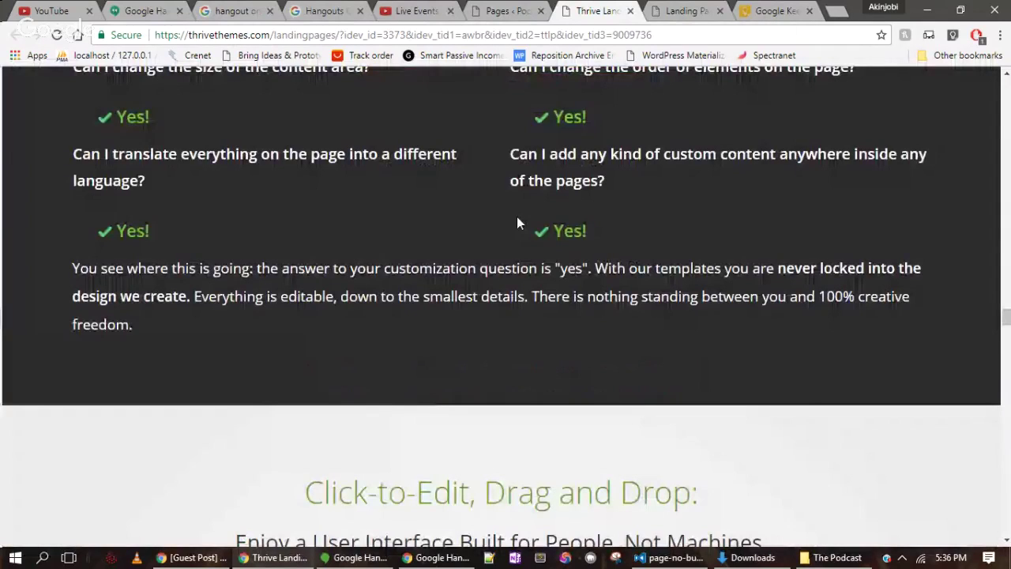
pyautogui.scroll(-10, 517, 222)
pyautogui.scroll(-10, 518, 223)
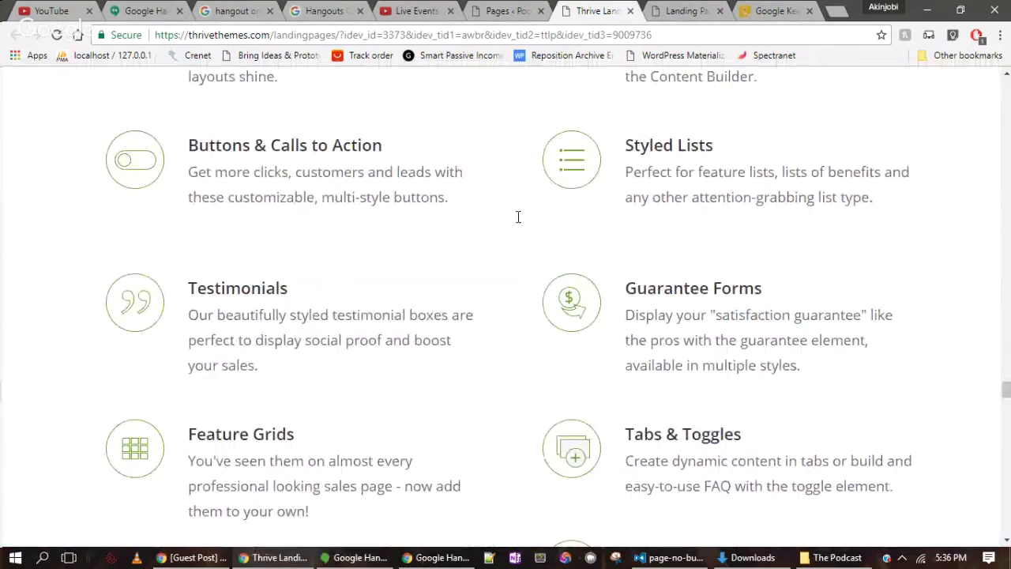
pyautogui.scroll(-10, 519, 220)
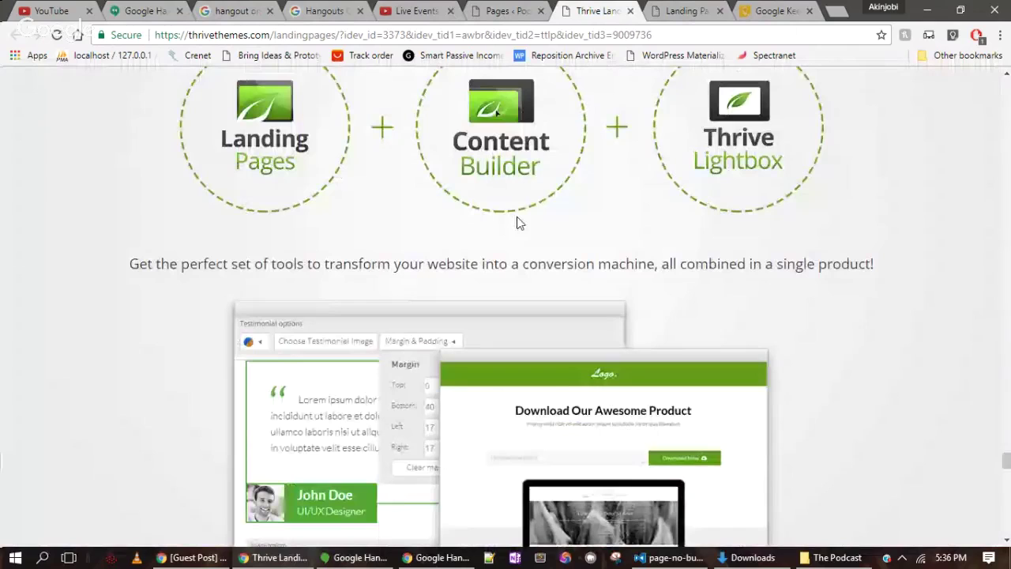
pyautogui.scroll(-1, 517, 222)
# Step: Examine the license pack pricing and the Thrive Membership offer on the Thrive Themes page
pyautogui.click(901, 558)
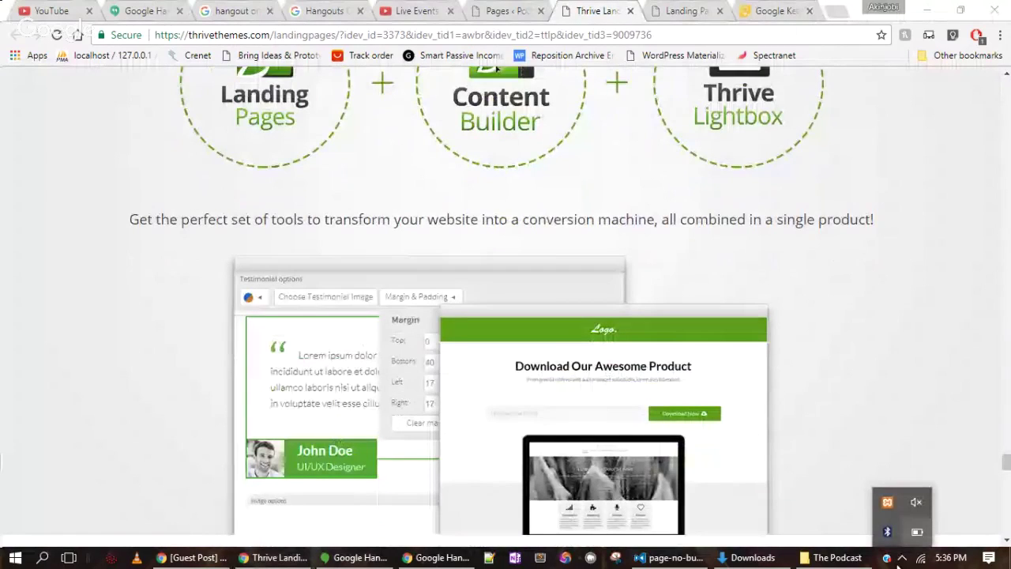
pyautogui.click(1010, 482)
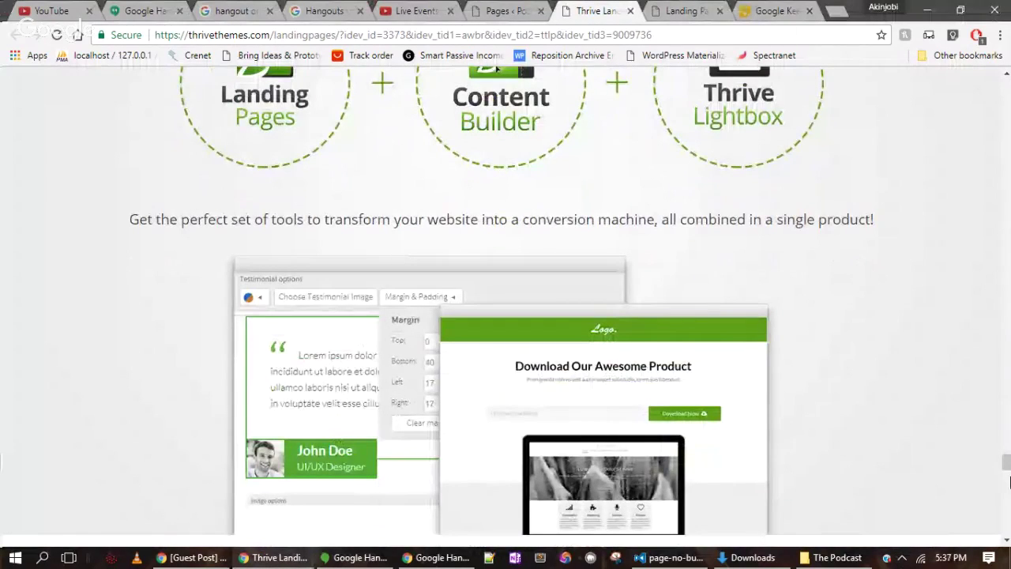
pyautogui.click(1008, 481)
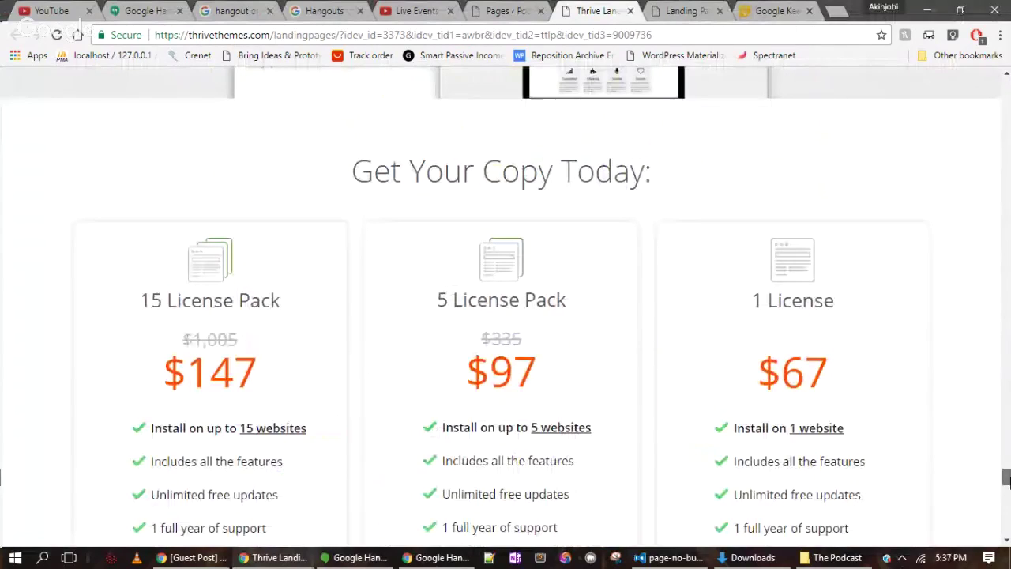
pyautogui.scroll(-1, 642, 330)
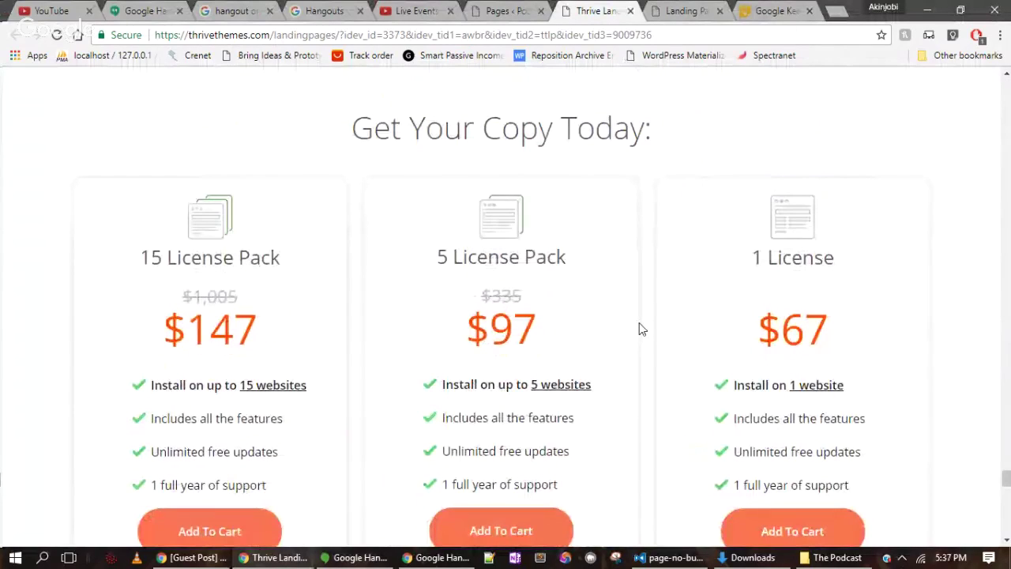
pyautogui.scroll(-1, 642, 330)
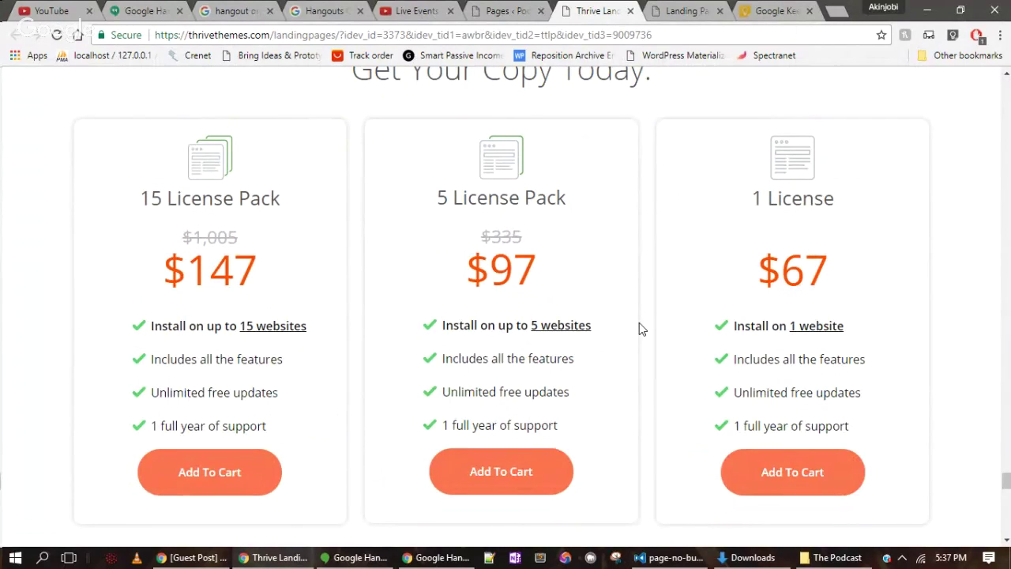
pyautogui.scroll(-1, 639, 323)
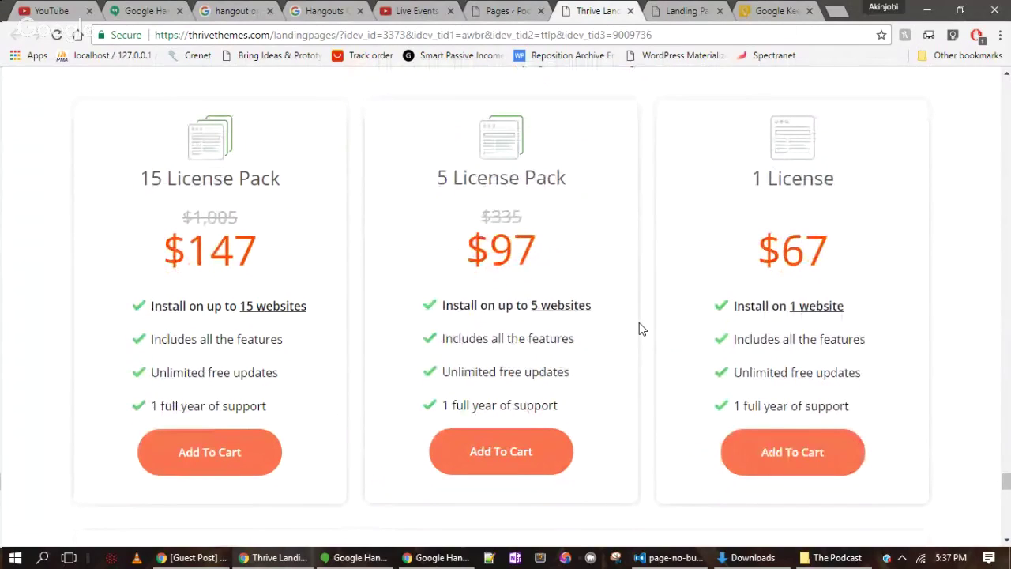
pyautogui.scroll(-3, 642, 329)
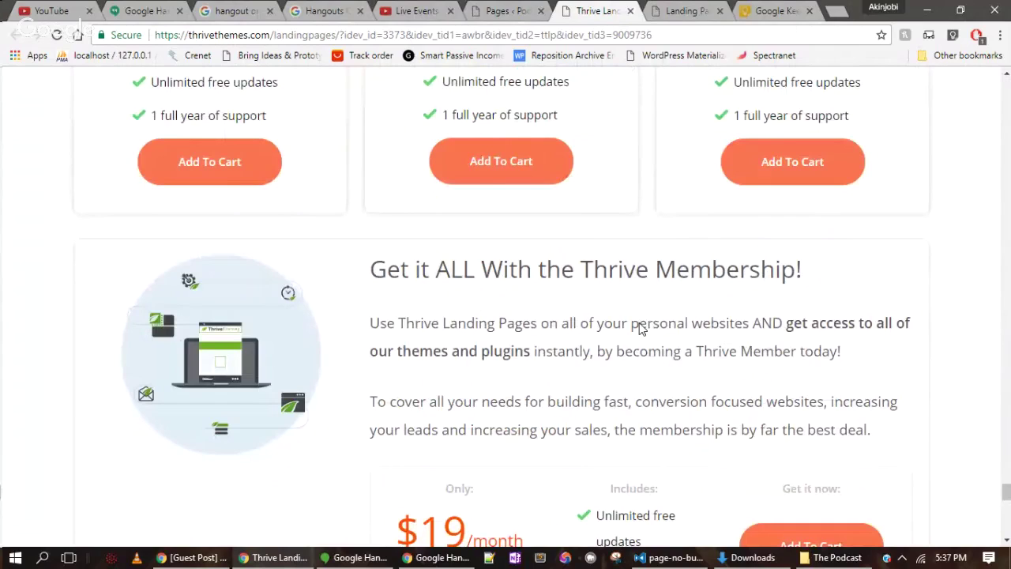
# Step: Open the agency license link below the Thrive Membership offer in a new tab and skim the satisfaction guarantee and FAQ
pyautogui.scroll(-2, 641, 329)
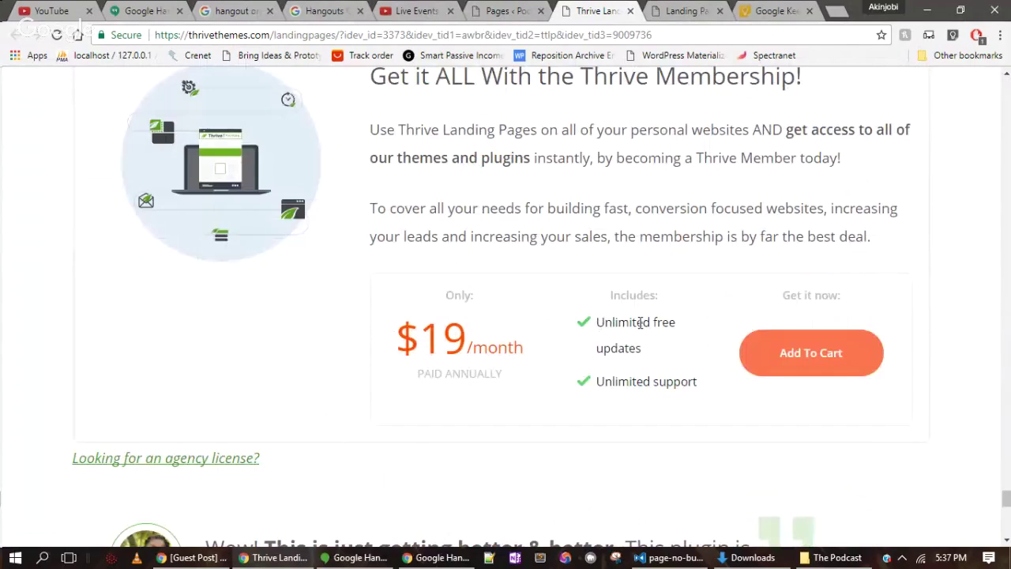
pyautogui.scroll(1, 640, 322)
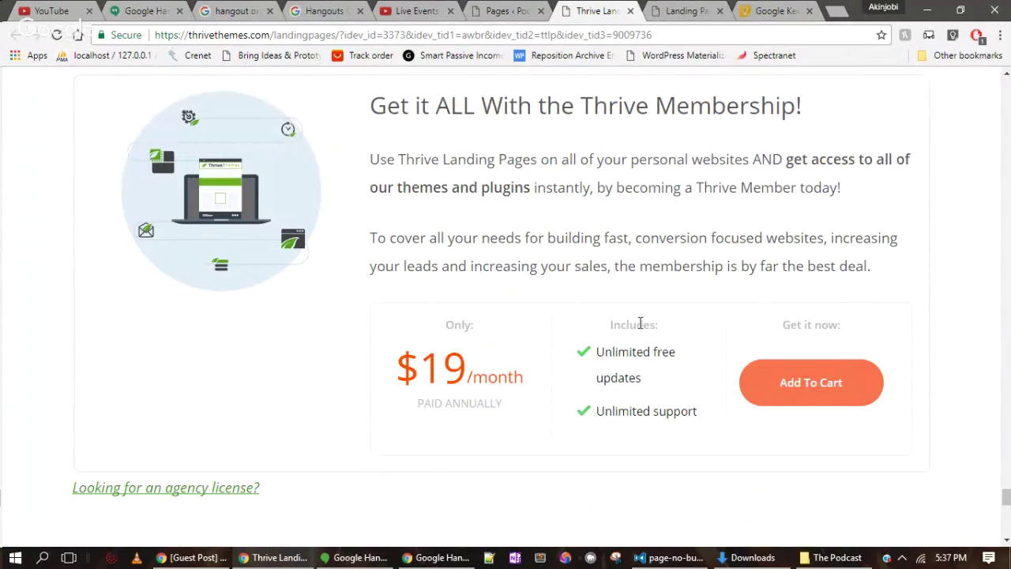
pyautogui.scroll(-1, 640, 323)
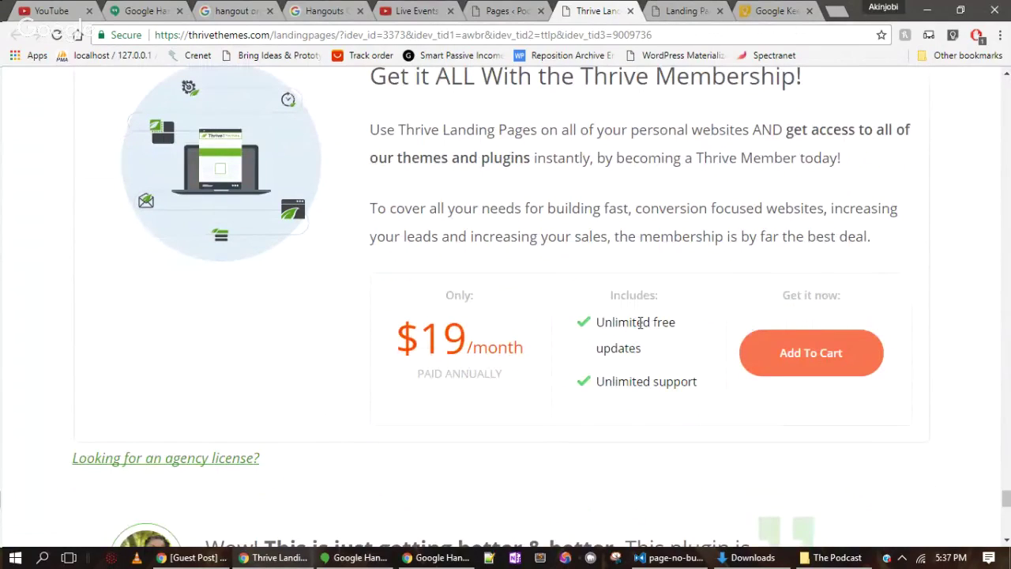
pyautogui.scroll(-2, 640, 324)
pyautogui.rightClick(217, 308)
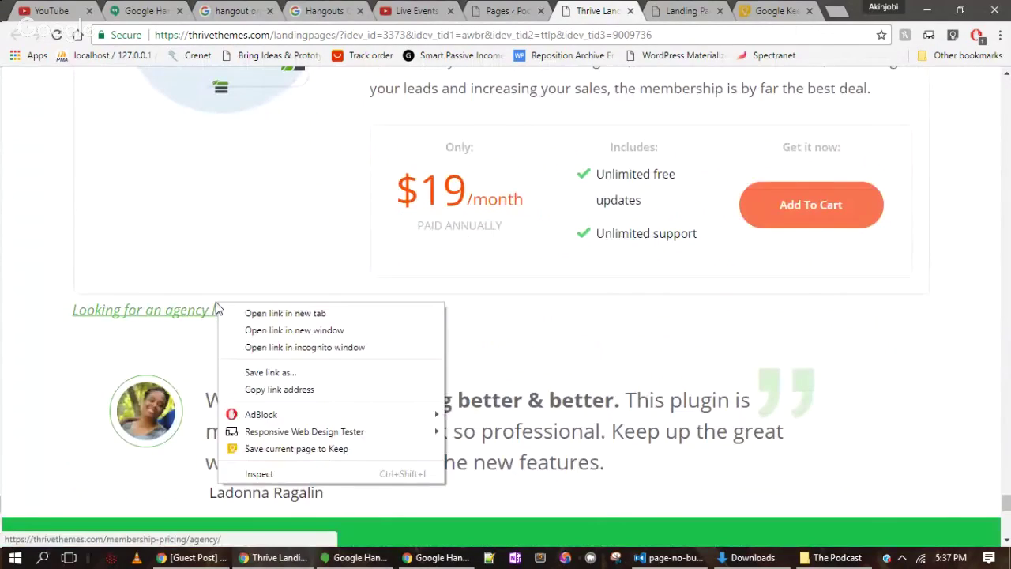
pyautogui.click(285, 313)
pyautogui.scroll(-1, 512, 336)
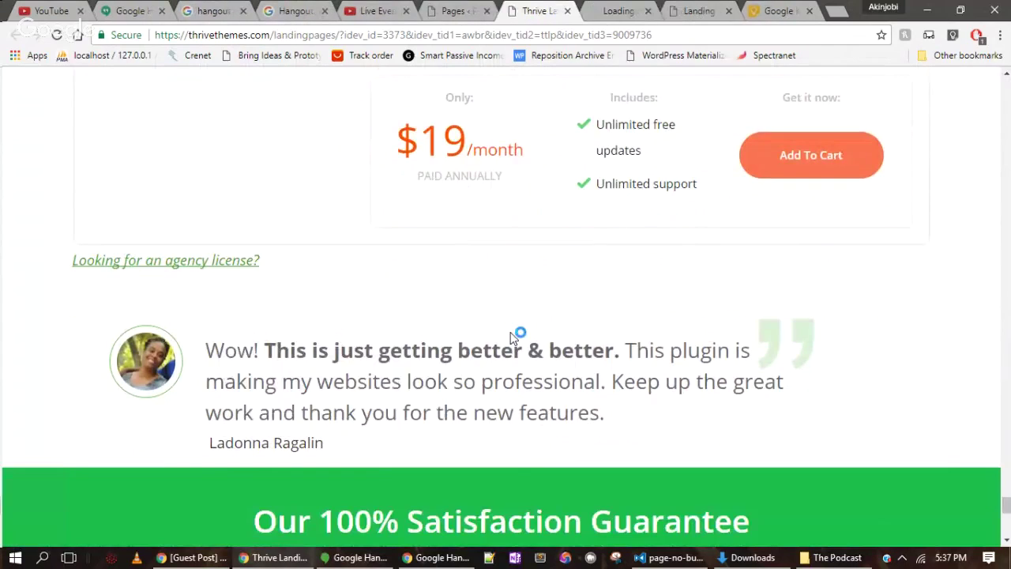
pyautogui.scroll(-6, 512, 335)
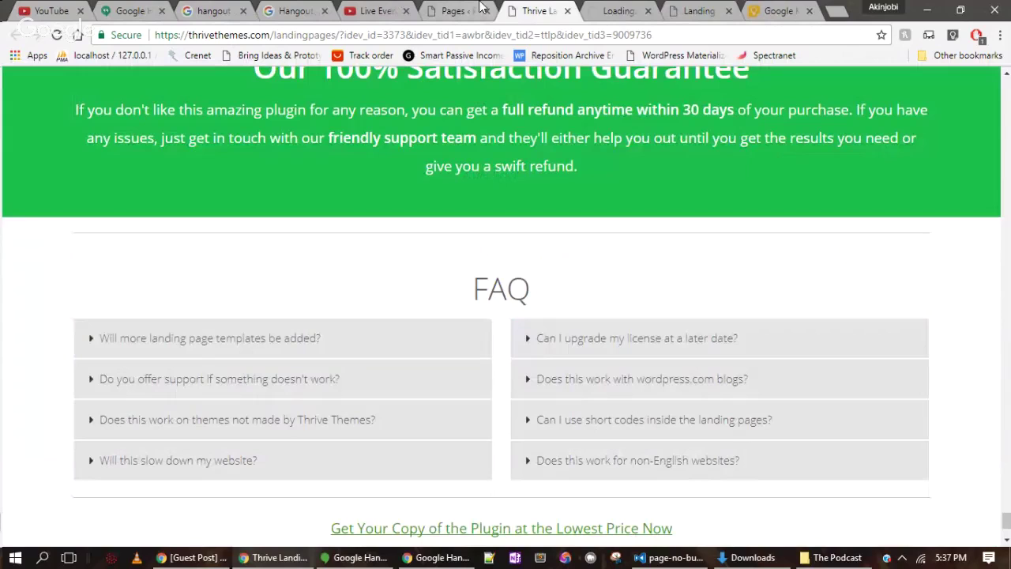
# Step: Bring up the installed plugins list in the Podcasting Solution WordPress admin and look through it, checking the Hangouts broadcast window meanwhile
pyautogui.click(457, 11)
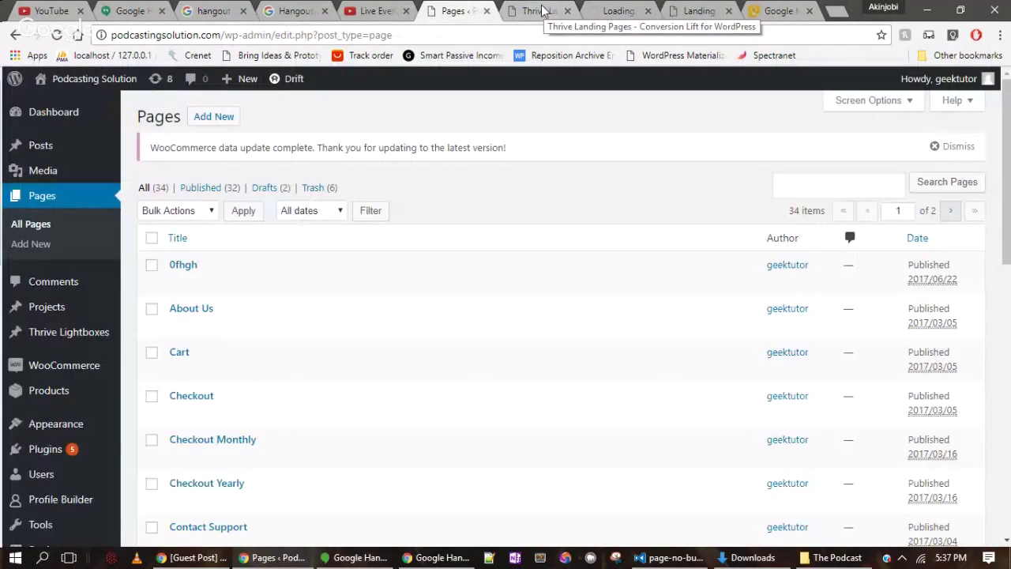
pyautogui.moveTo(48, 461)
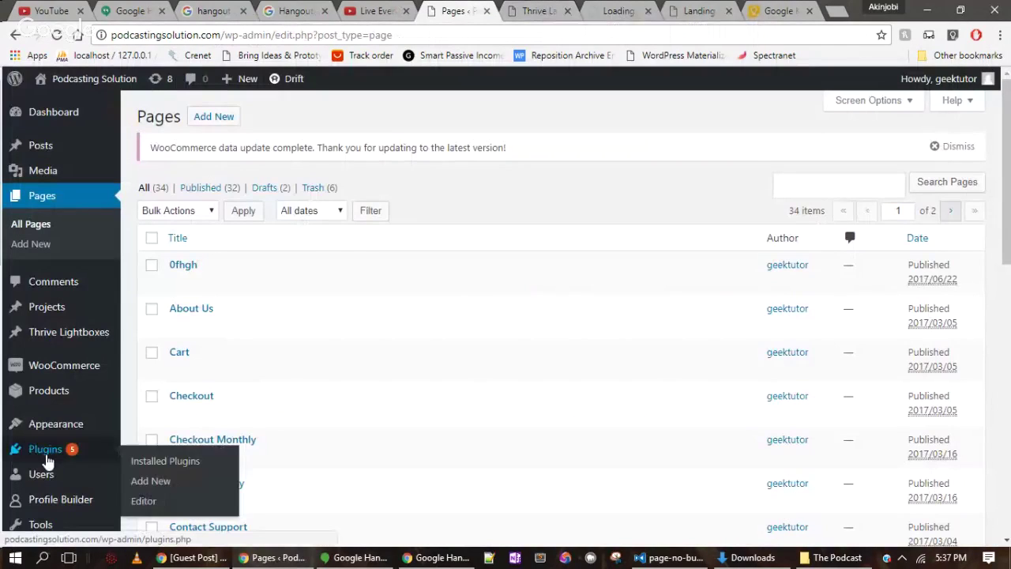
pyautogui.click(138, 465)
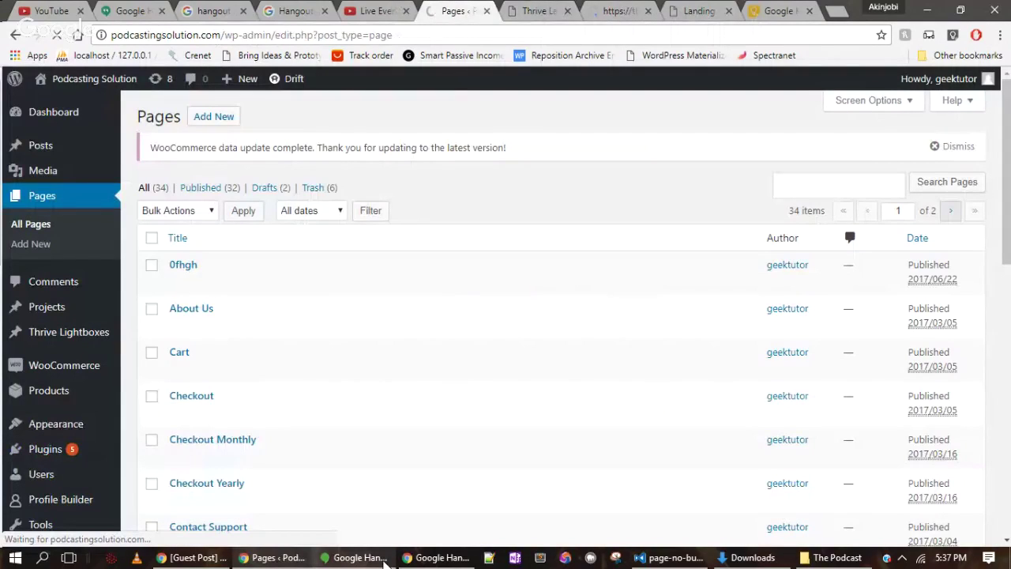
pyautogui.click(379, 561)
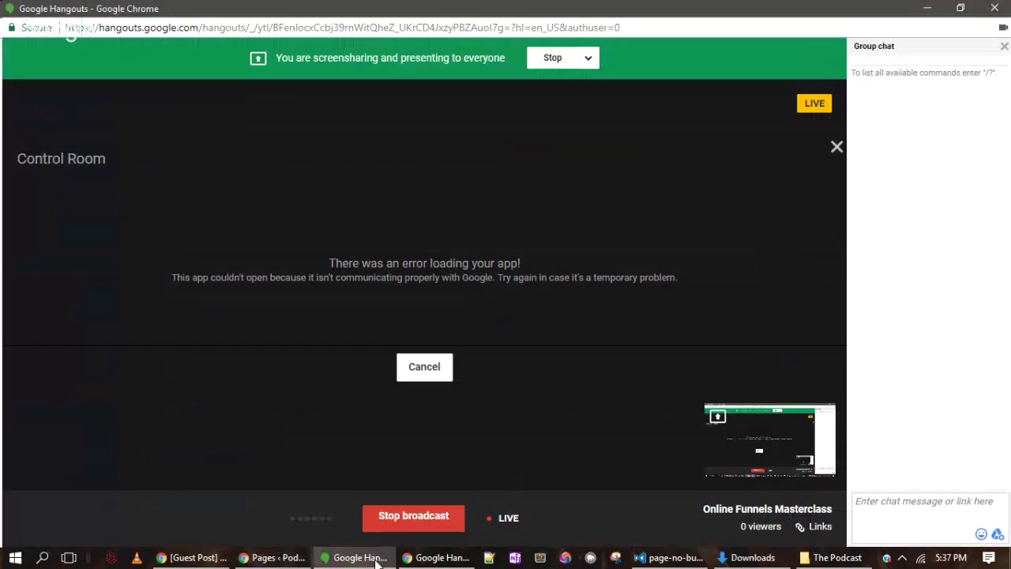
pyautogui.click(378, 561)
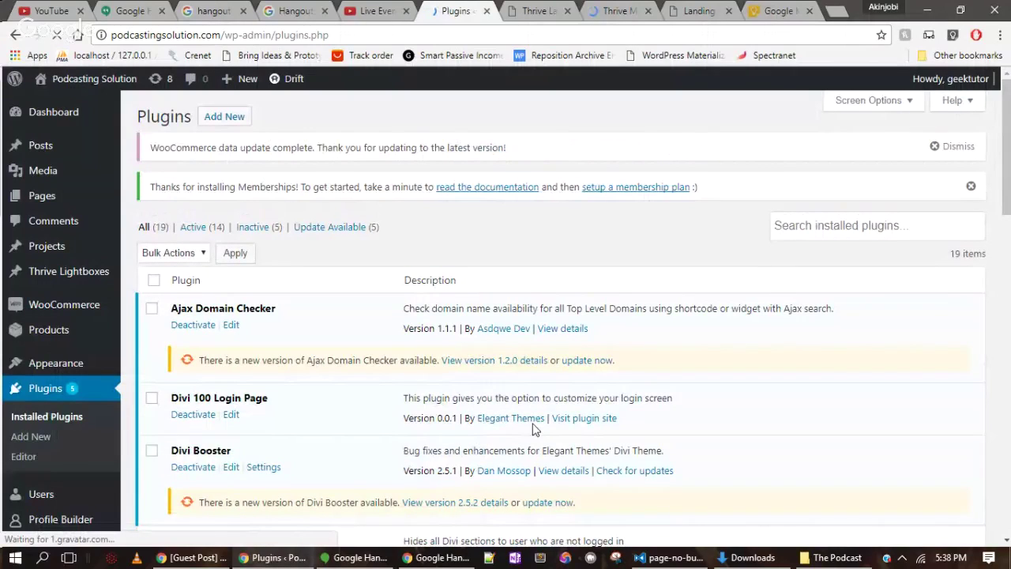
pyautogui.scroll(-1, 535, 429)
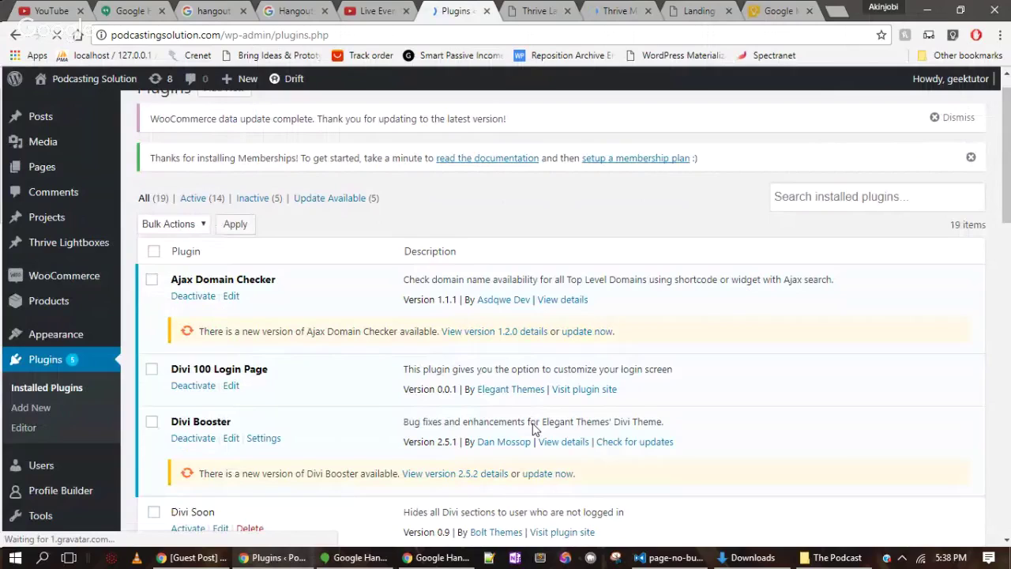
pyautogui.scroll(-3, 534, 429)
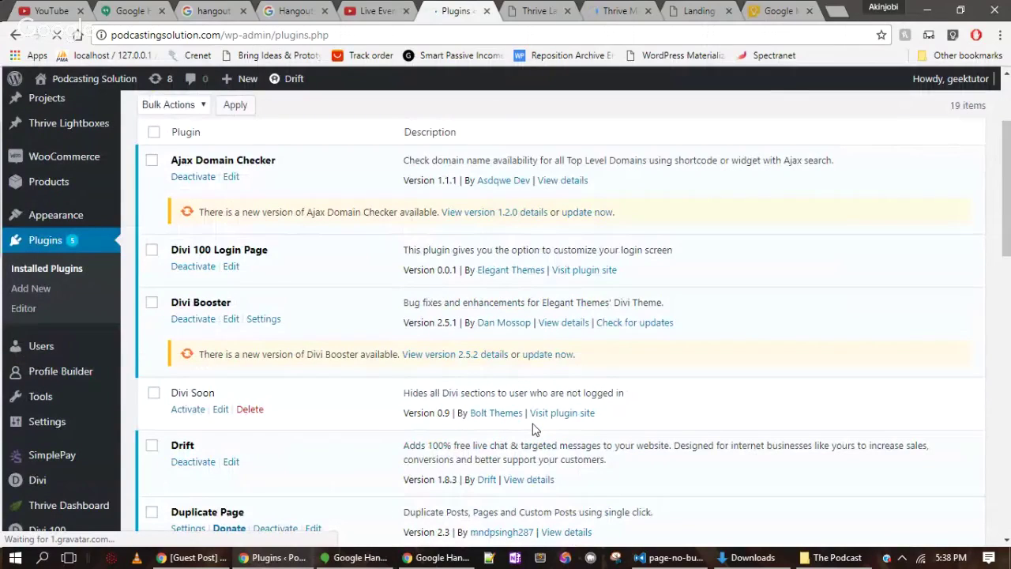
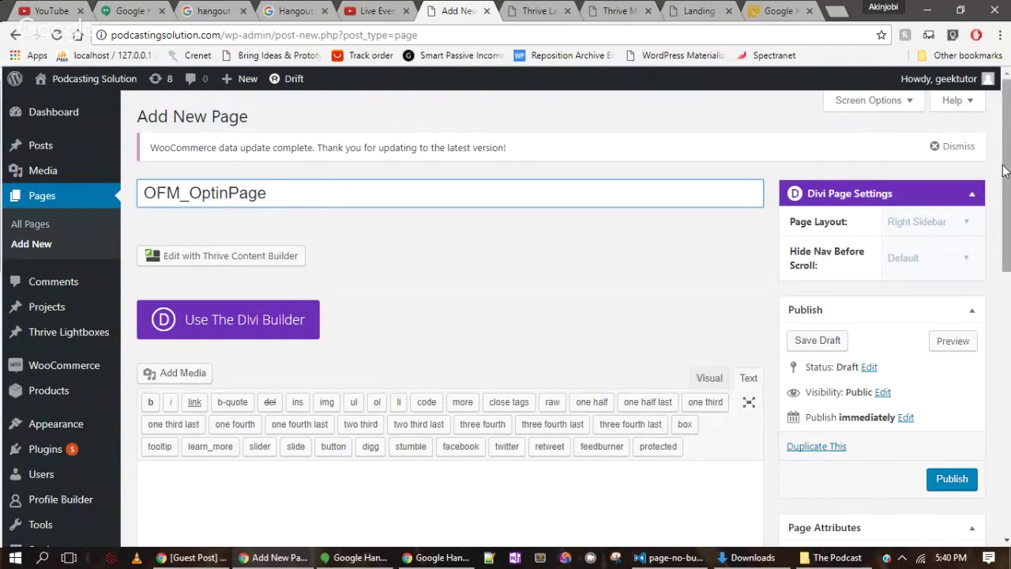
# Step: Set the page layout of the new OFM_OptinPage to Full Width in its Divi page settings
pyautogui.moveTo(1008, 172); pyautogui.dragTo(949, 192)
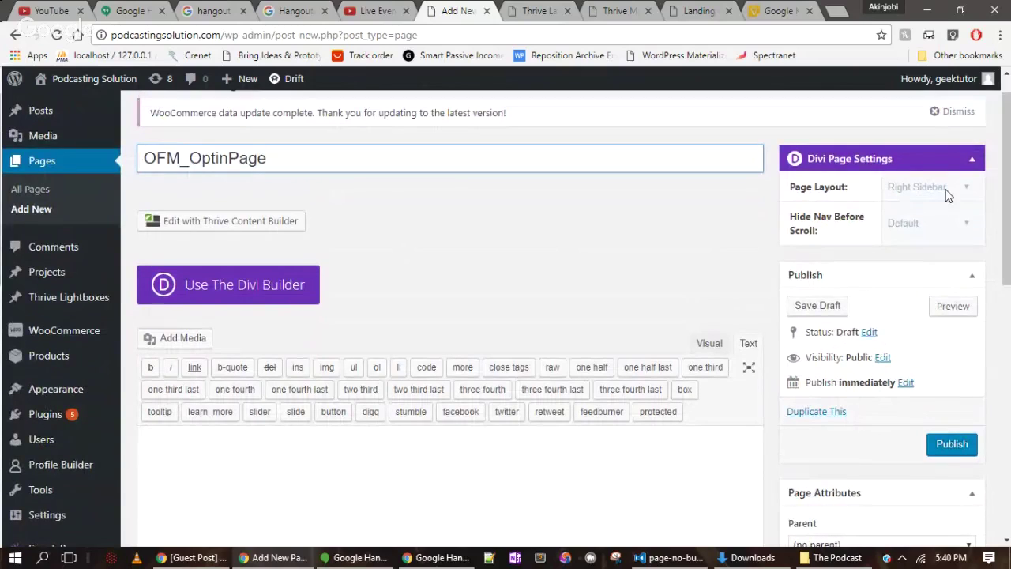
pyautogui.click(947, 188)
pyautogui.click(940, 228)
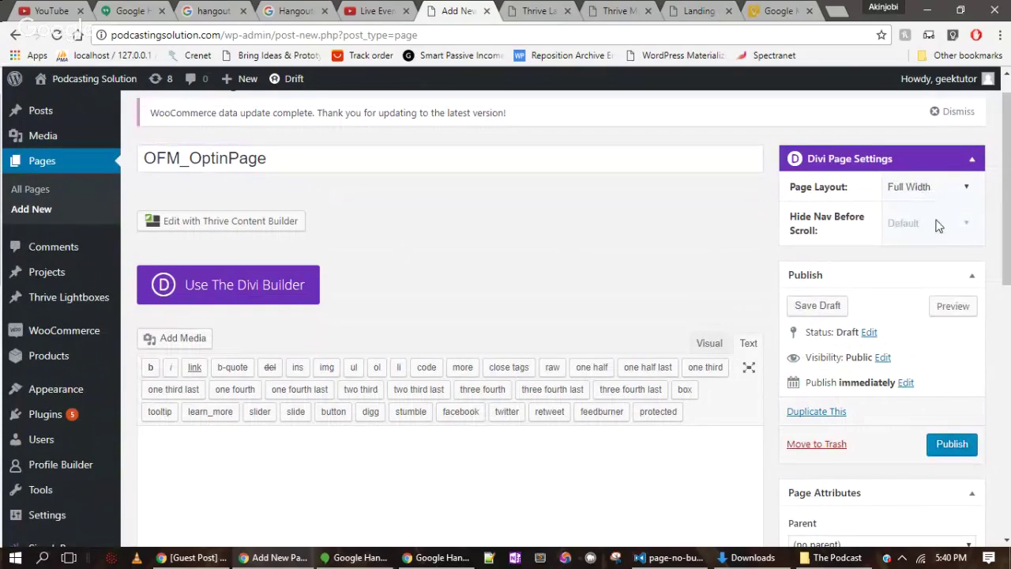
# Step: Assign the Blank Page template to OFM_OptinPage and publish the page
pyautogui.moveTo(1008, 225); pyautogui.dragTo(1008, 227)
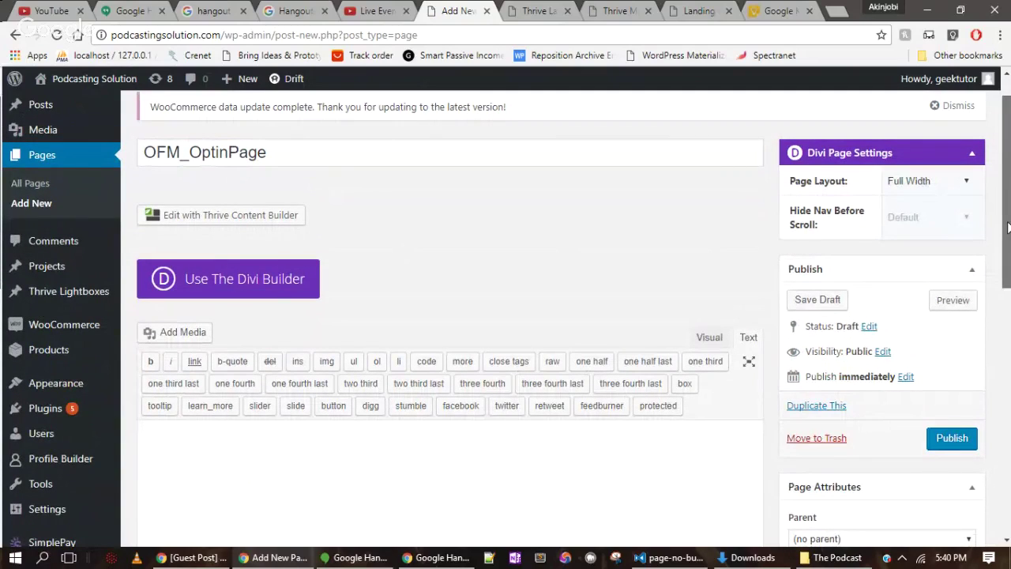
pyautogui.scroll(-1, 1009, 227)
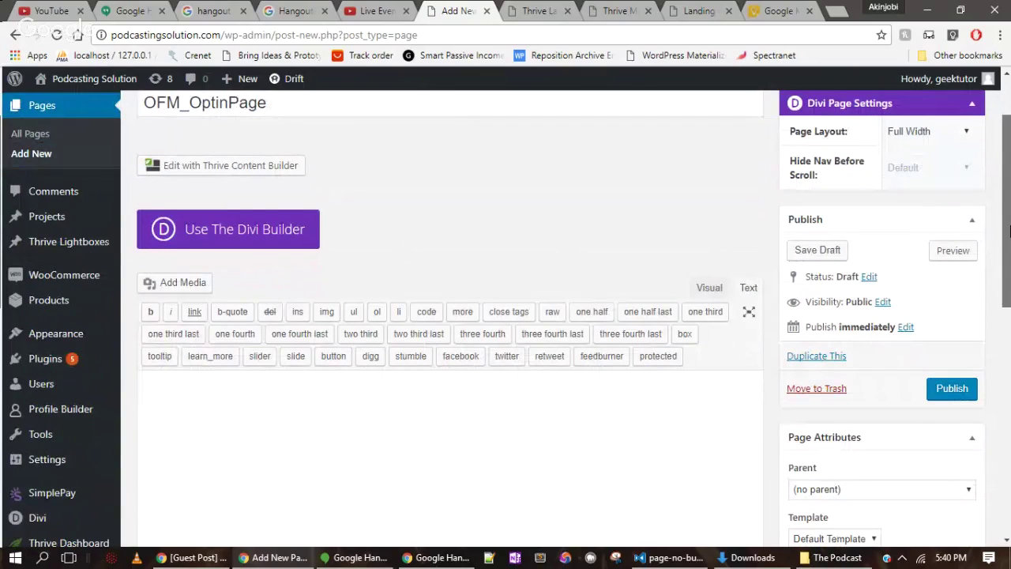
pyautogui.scroll(-3, 845, 419)
pyautogui.click(846, 419)
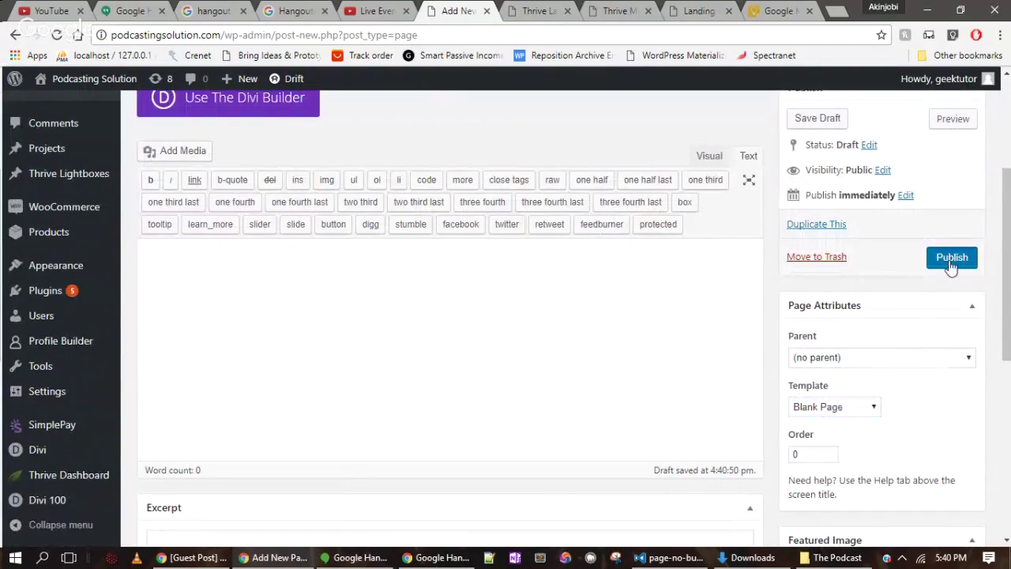
pyautogui.click(952, 259)
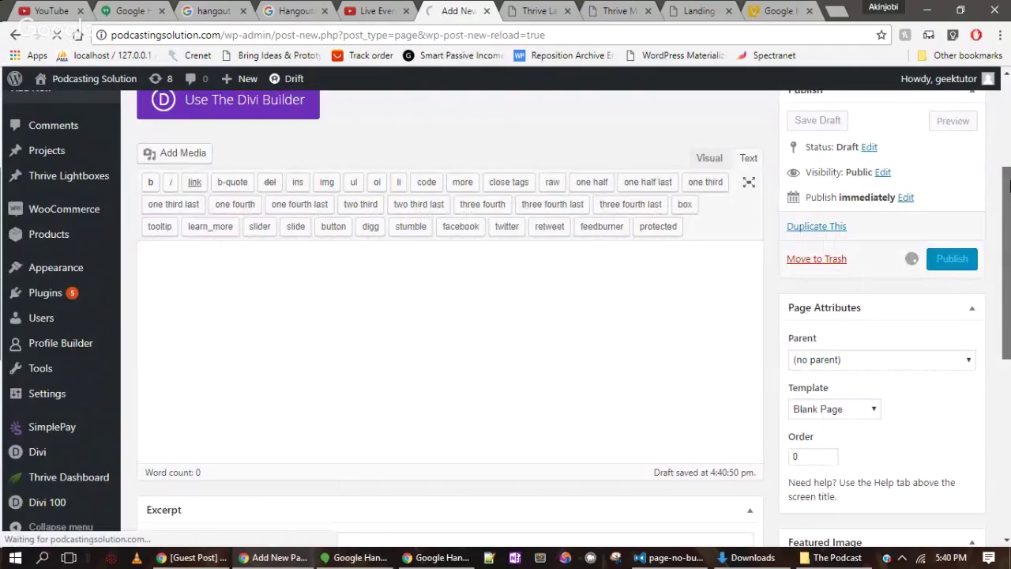
# Step: Open the published OFM_OptinPage for editing in Thrive Content Builder and look over the simple content elements
pyautogui.scroll(5, 1008, 174)
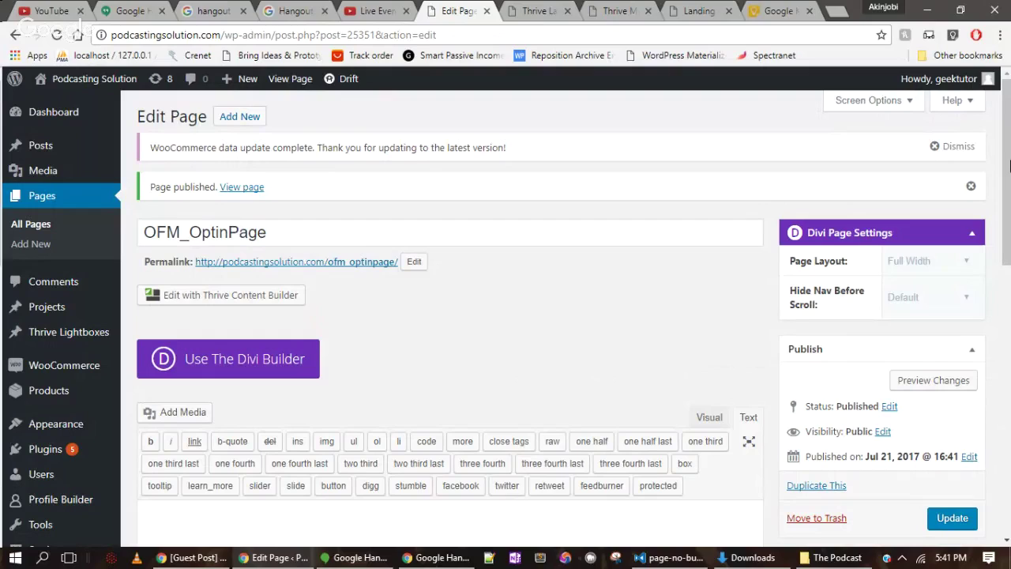
pyautogui.click(222, 302)
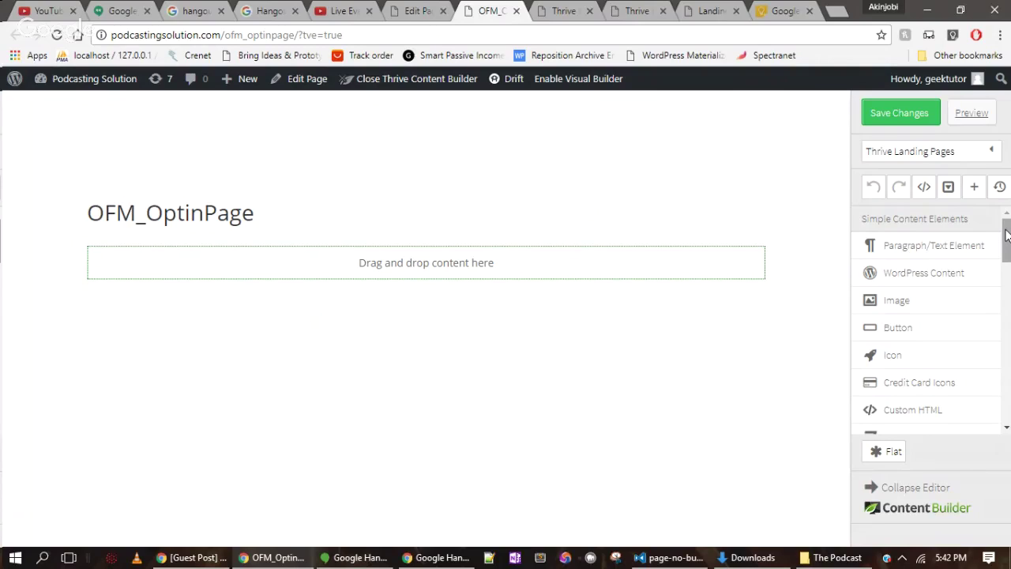
pyautogui.moveTo(1007, 232)
pyautogui.mouseDown()
pyautogui.moveTo(1009, 261)
pyautogui.moveTo(1000, 219)
pyautogui.mouseUp()
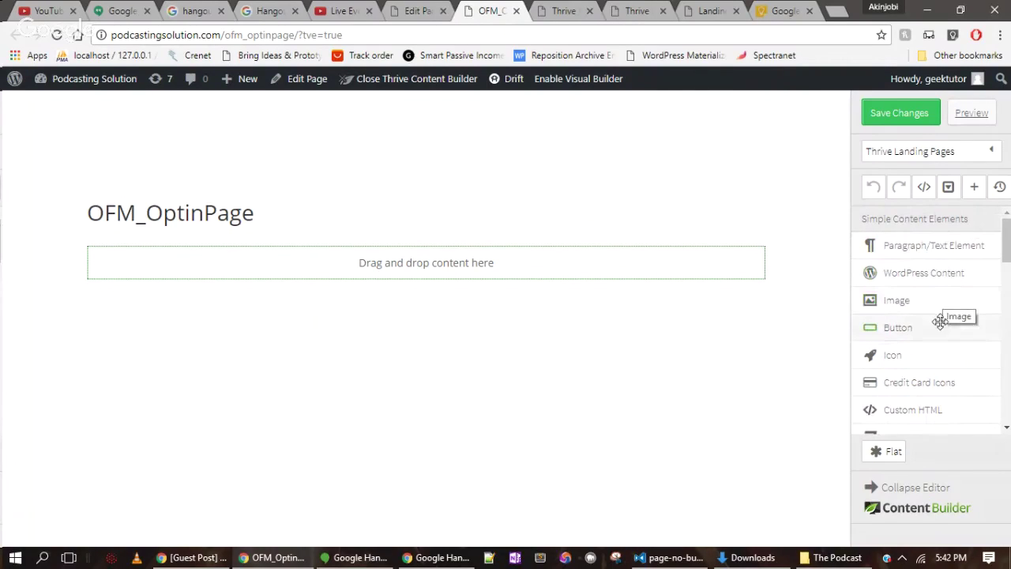
# Step: Examine the multi-style elements in the content builder, expanding and collapsing the Content Templates and Column Layout options
pyautogui.moveTo(1008, 247); pyautogui.dragTo(1008, 299)
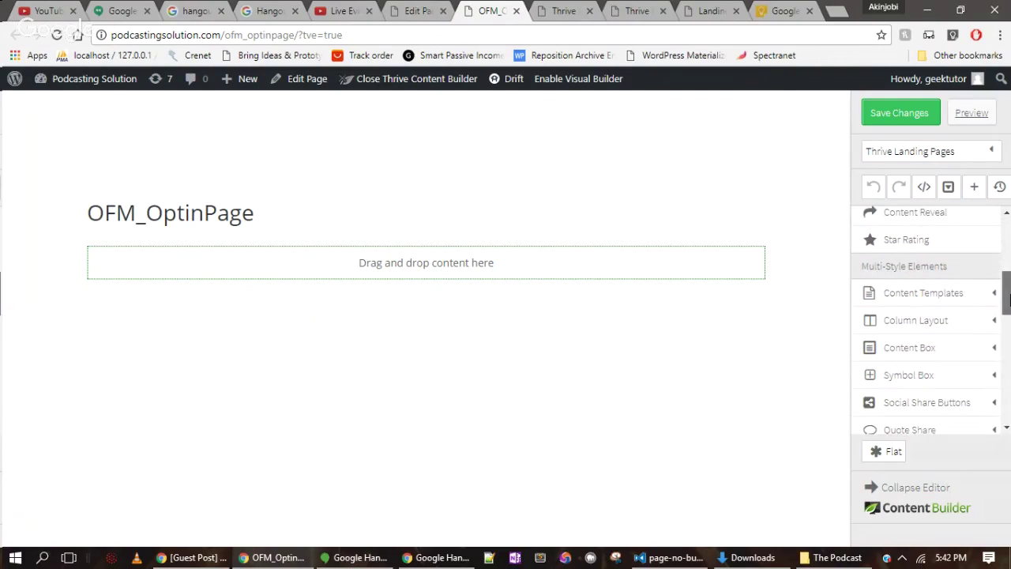
pyautogui.click(989, 295)
pyautogui.click(989, 296)
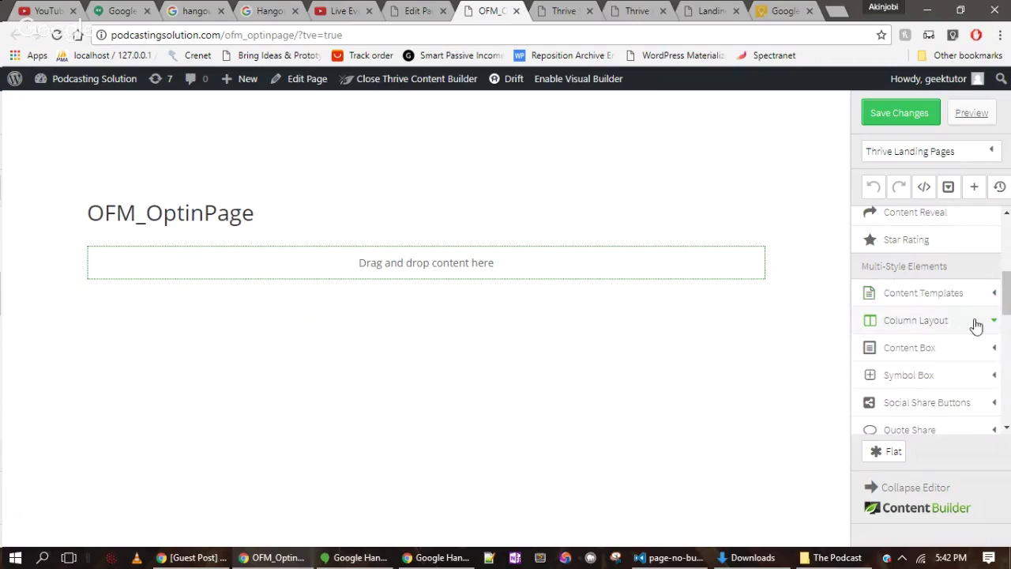
pyautogui.click(977, 323)
pyautogui.click(977, 322)
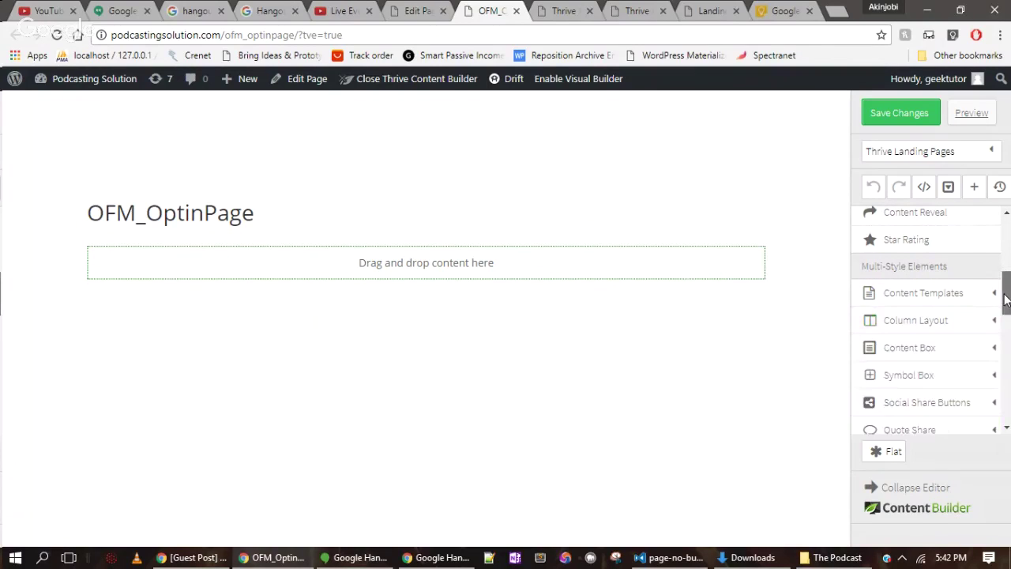
pyautogui.moveTo(1007, 294); pyautogui.dragTo(1005, 316)
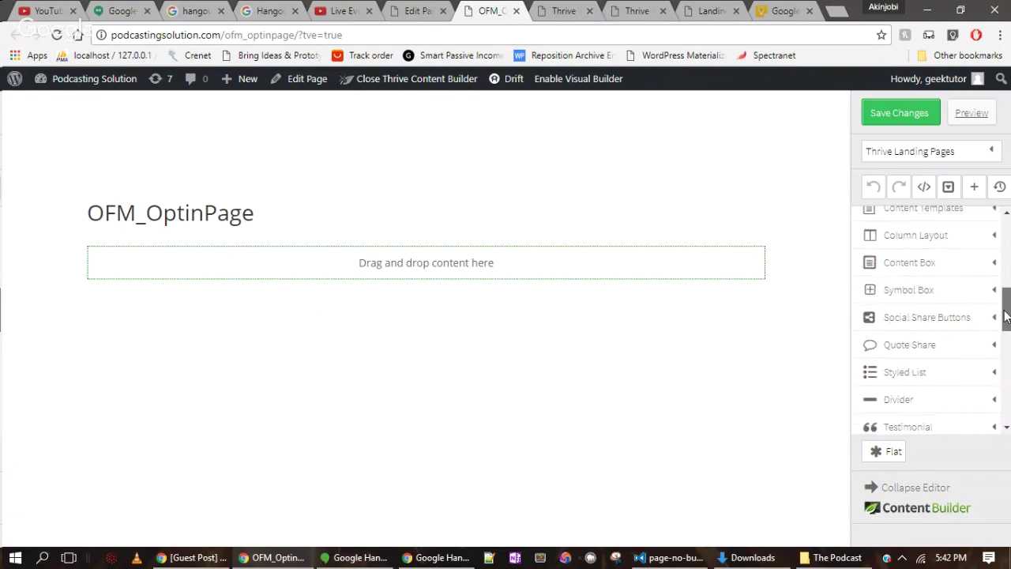
pyautogui.click(956, 247)
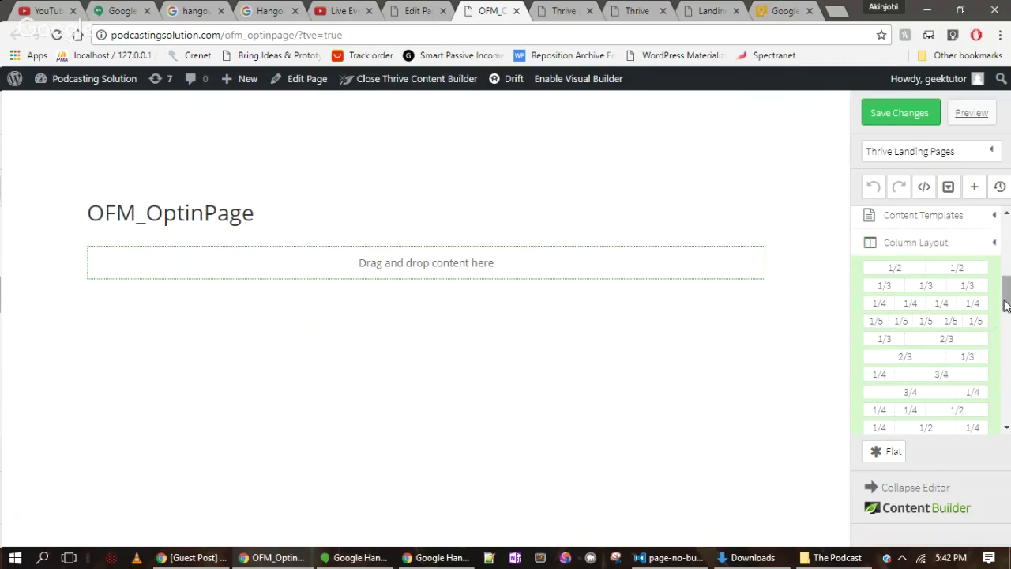
pyautogui.click(959, 247)
# Step: Examine the Content Box, Symbol Box and Social Share Buttons options and continue down the list of multi-style elements
pyautogui.click(962, 273)
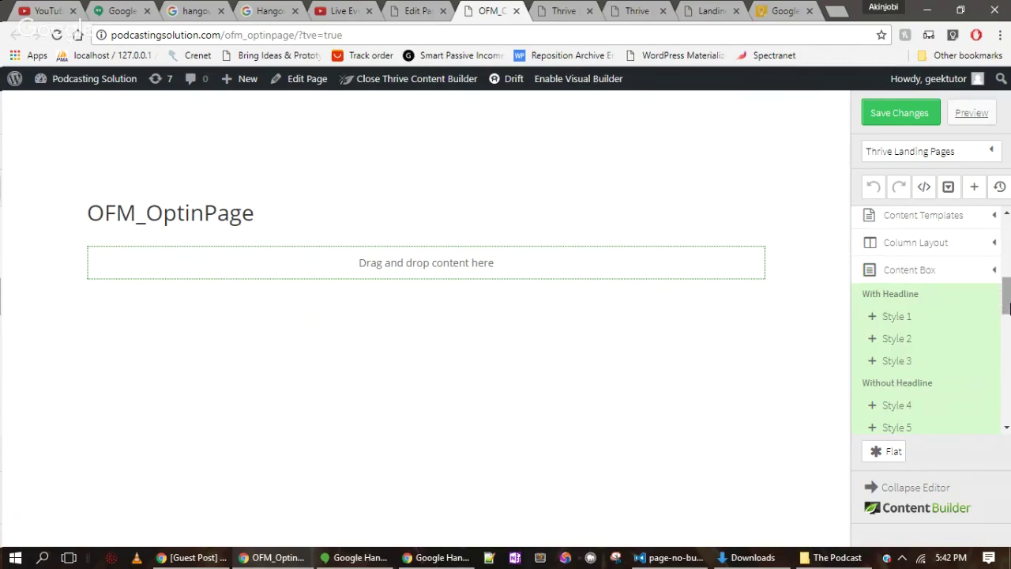
pyautogui.moveTo(1009, 306)
pyautogui.mouseDown()
pyautogui.moveTo(1009, 326)
pyautogui.moveTo(1009, 314)
pyautogui.mouseUp()
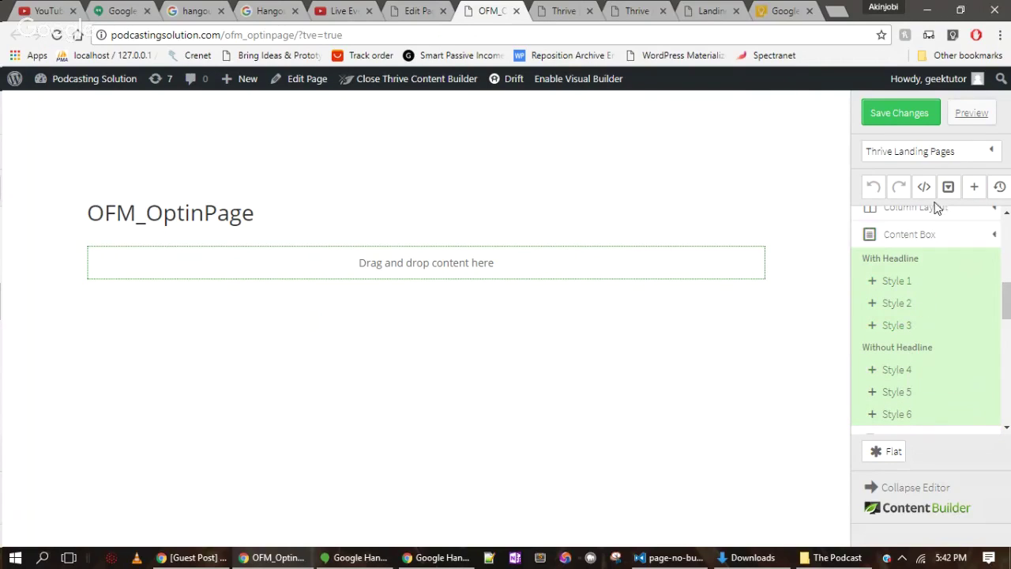
pyautogui.click(934, 234)
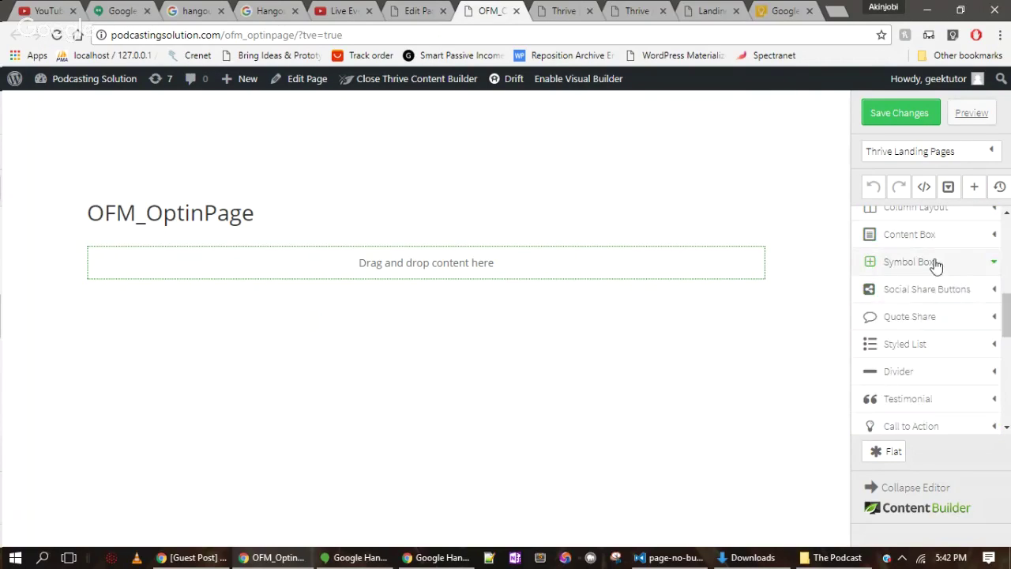
pyautogui.click(936, 265)
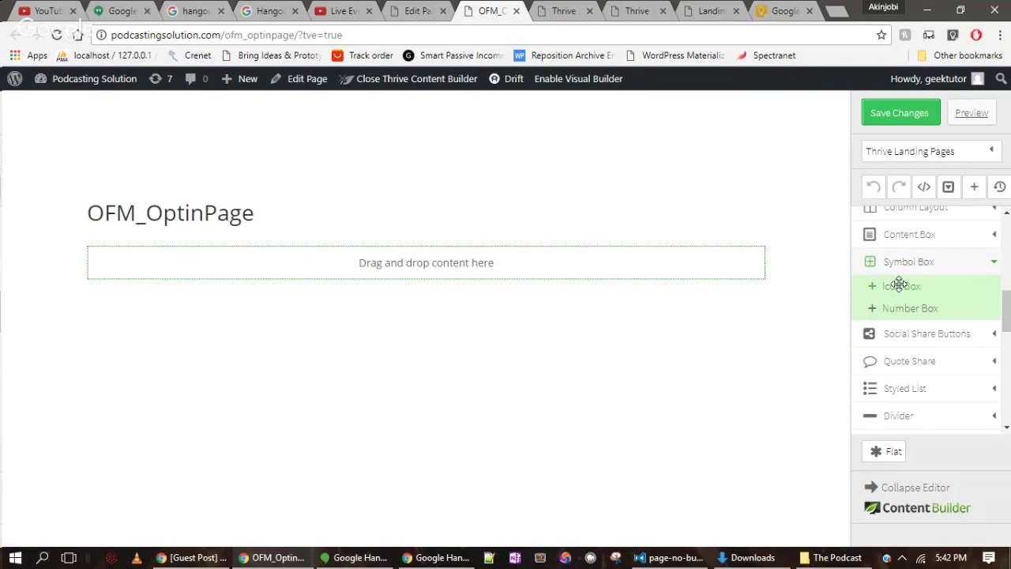
pyautogui.click(917, 263)
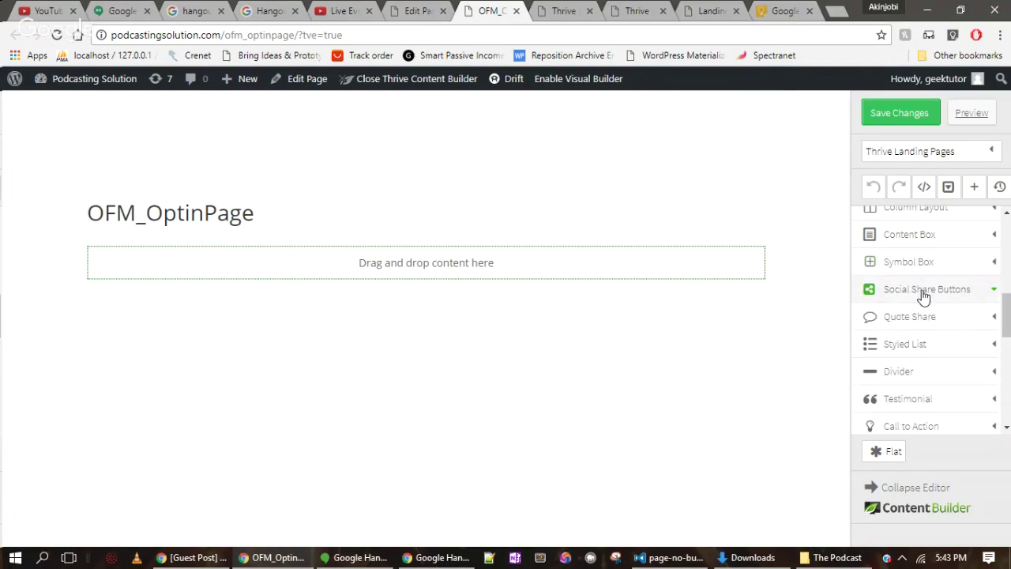
pyautogui.click(924, 291)
pyautogui.click(924, 297)
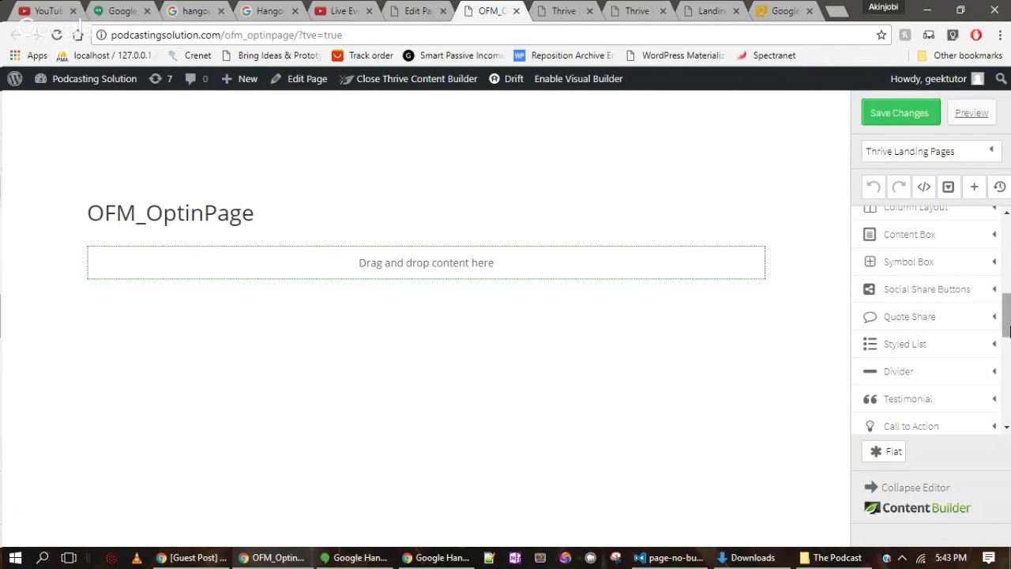
pyautogui.scroll(-1, 940, 317)
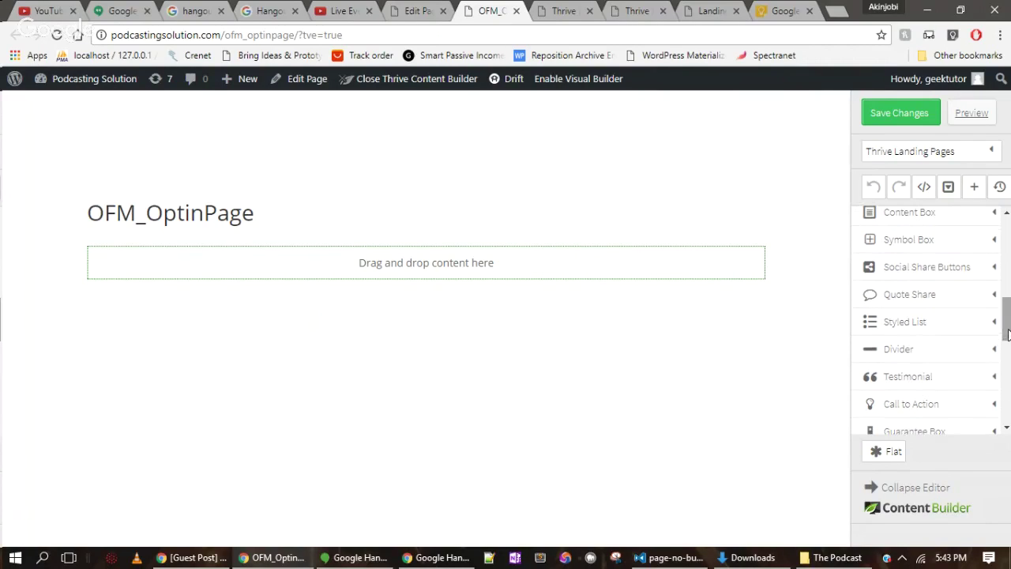
# Step: Examine the Quote Share and Styled List options among the multi-style elements, collapsing each again
pyautogui.click(943, 309)
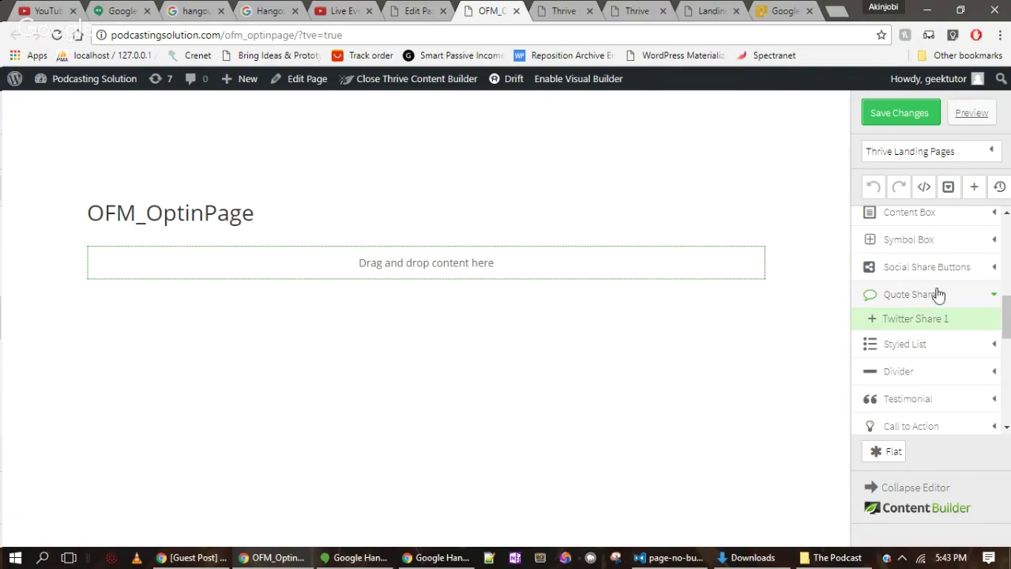
pyautogui.click(944, 294)
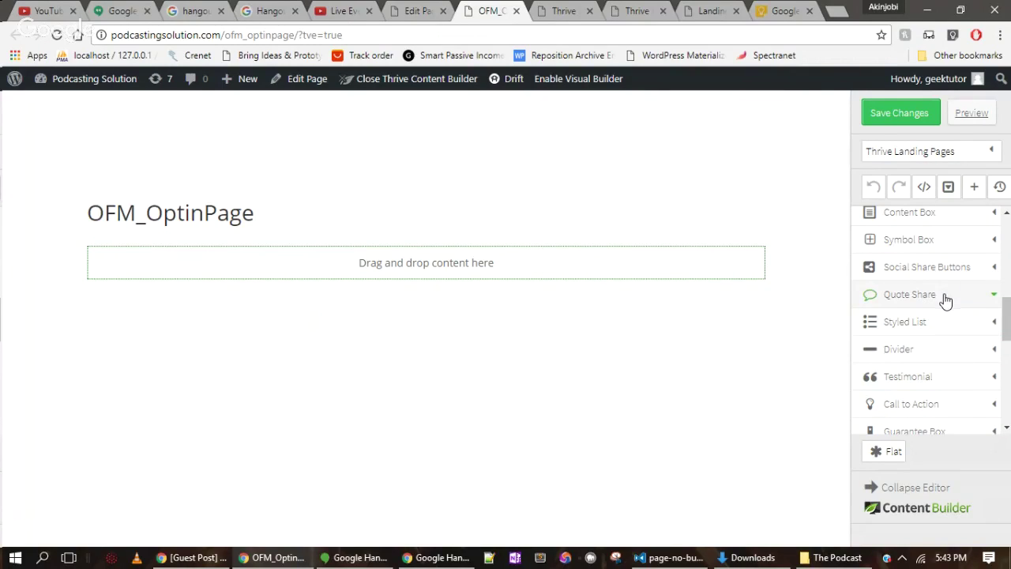
pyautogui.scroll(-1, 1010, 317)
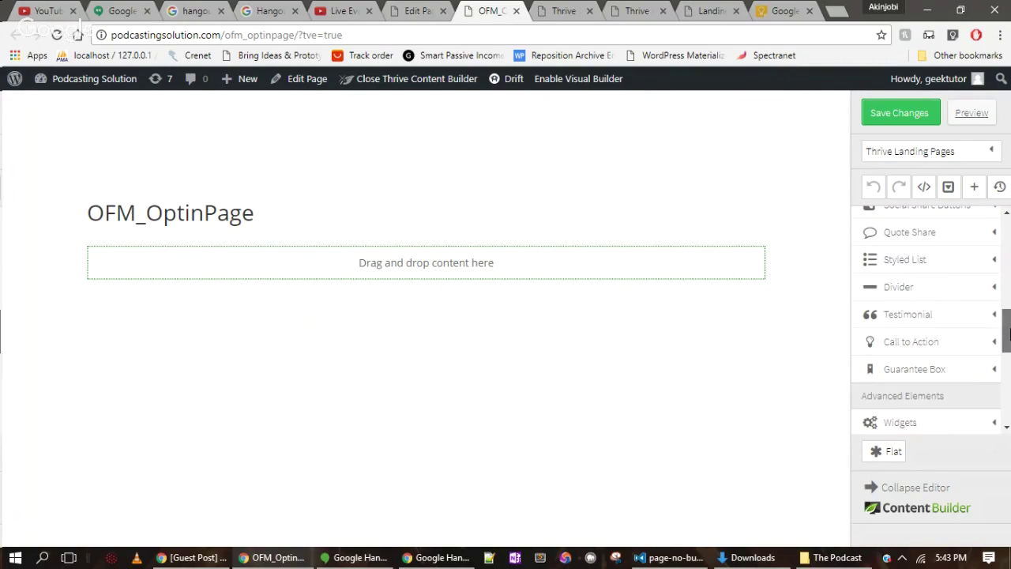
pyautogui.click(937, 264)
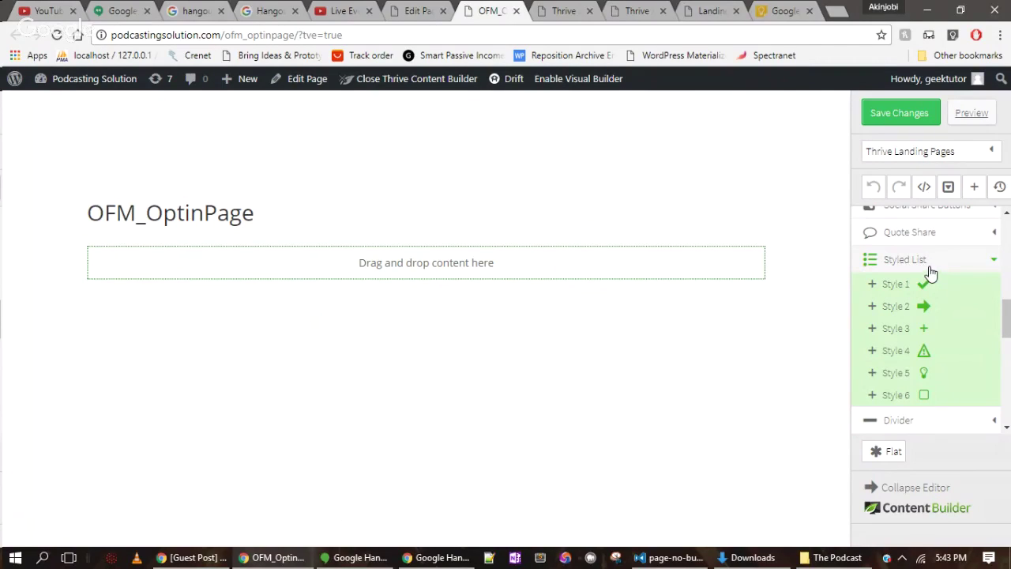
pyautogui.click(929, 266)
pyautogui.moveTo(1009, 341); pyautogui.dragTo(1009, 248)
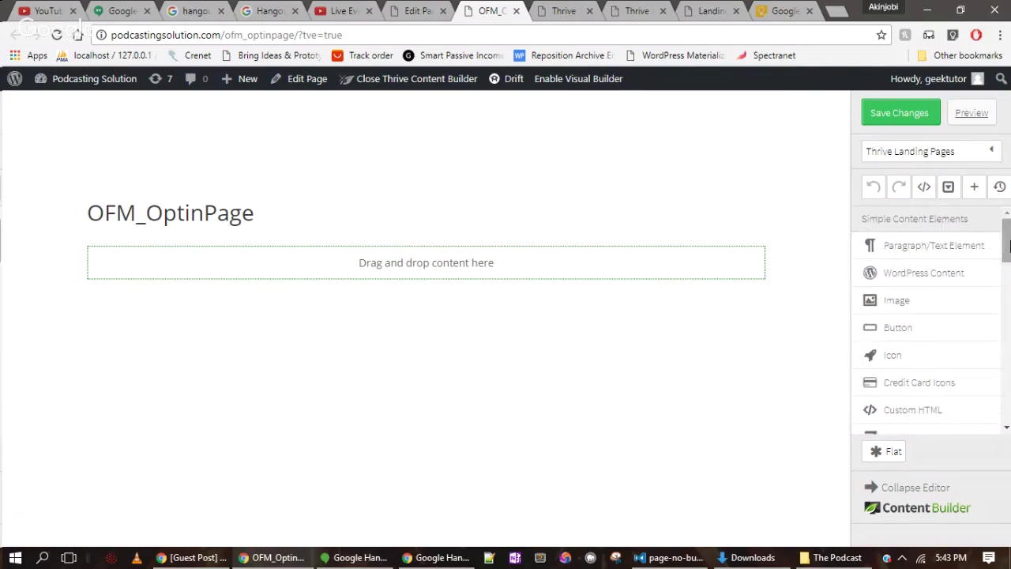
# Step: Open the Thrive landing page template chooser and filter the default landing pages by the 1-step tag
pyautogui.click(933, 162)
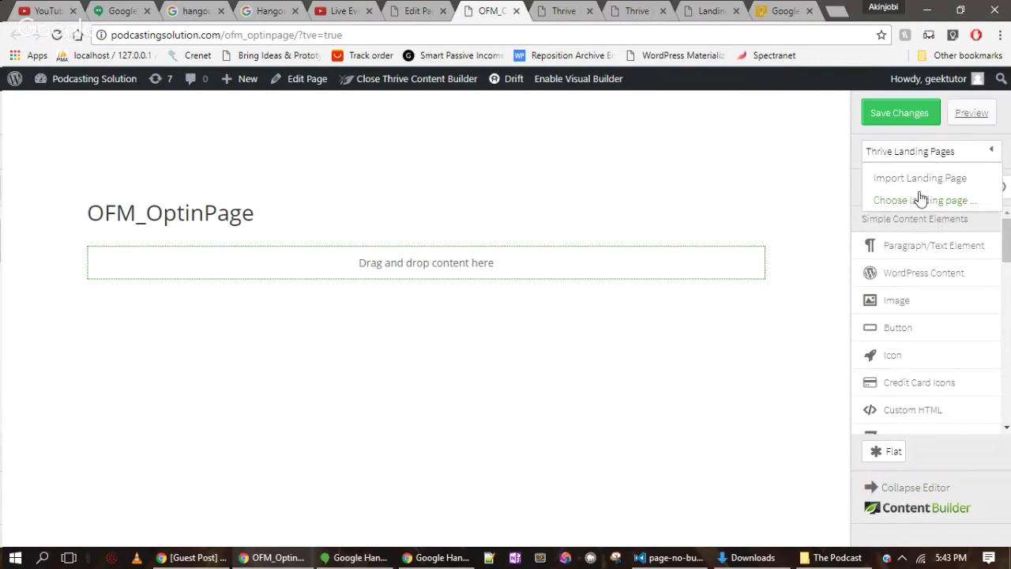
pyautogui.click(913, 202)
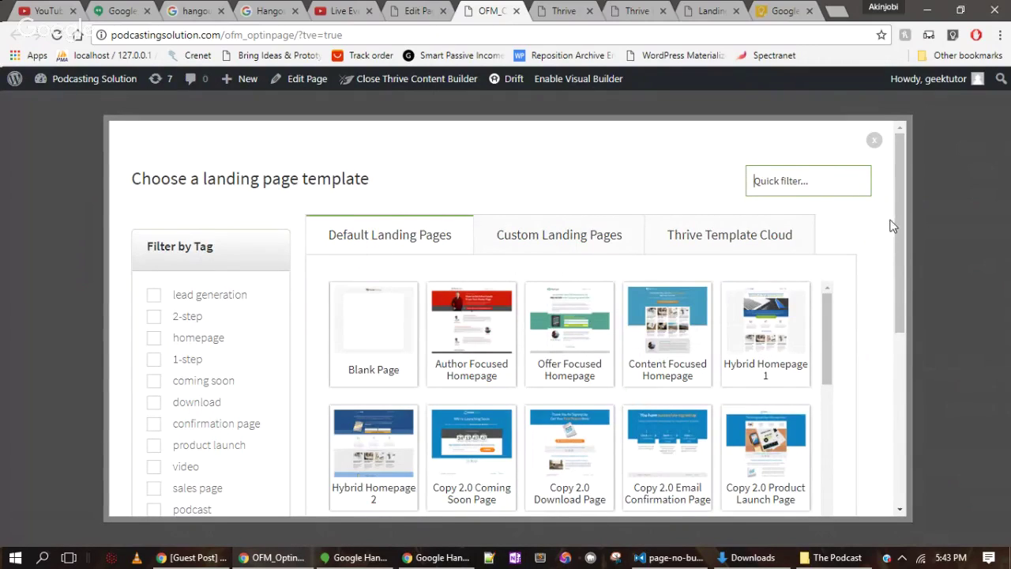
pyautogui.moveTo(893, 224); pyautogui.dragTo(909, 269)
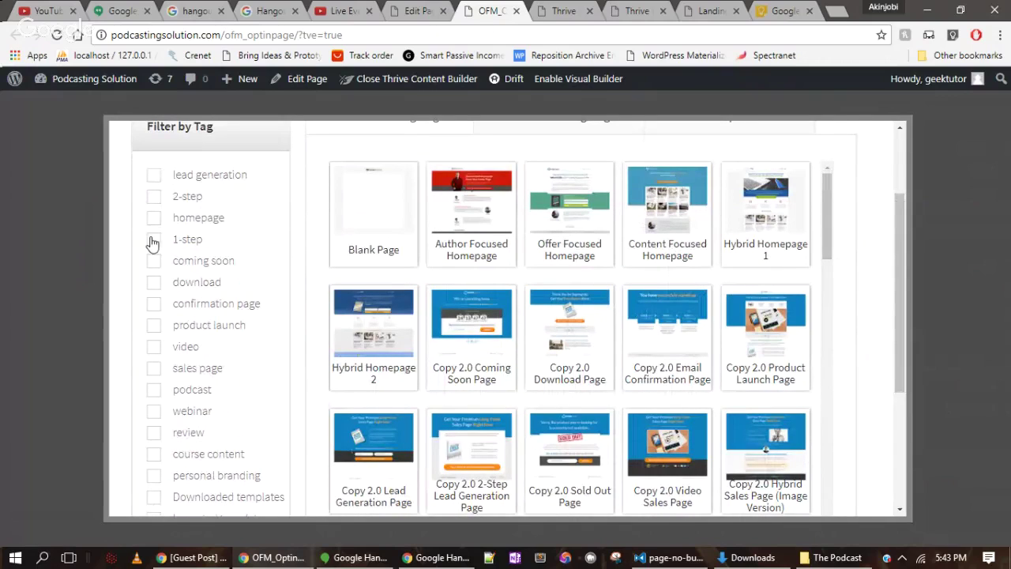
pyautogui.click(153, 240)
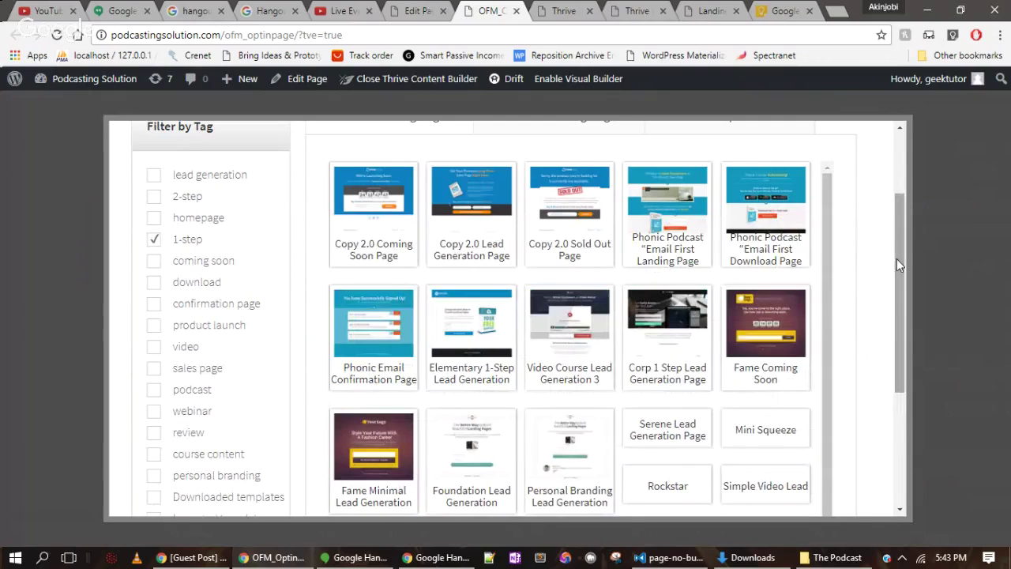
# Step: Look through the 1-step landing page templates and add the webinar tag to the filter
pyautogui.scroll(-1, 897, 264)
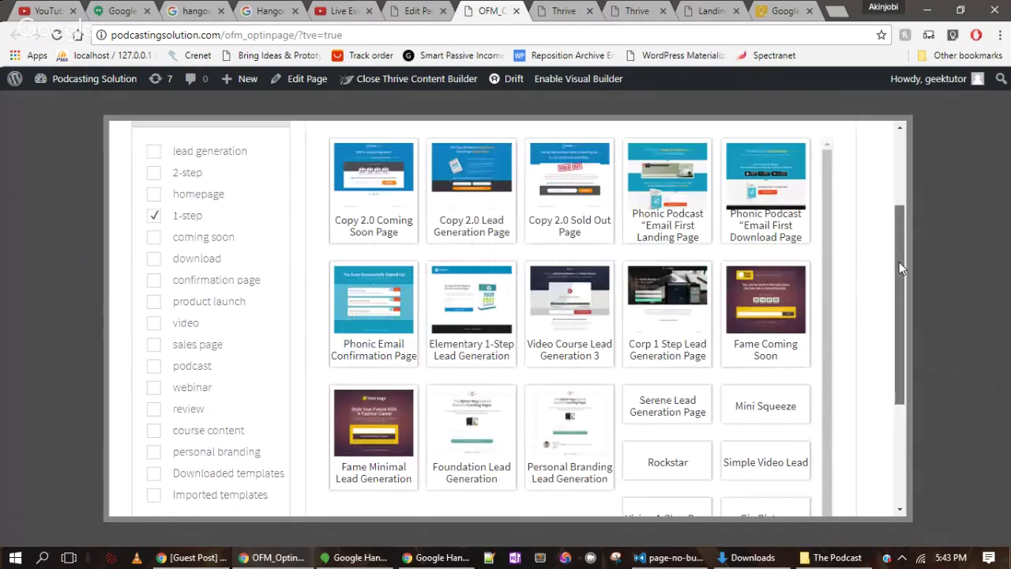
pyautogui.moveTo(899, 268); pyautogui.dragTo(893, 213)
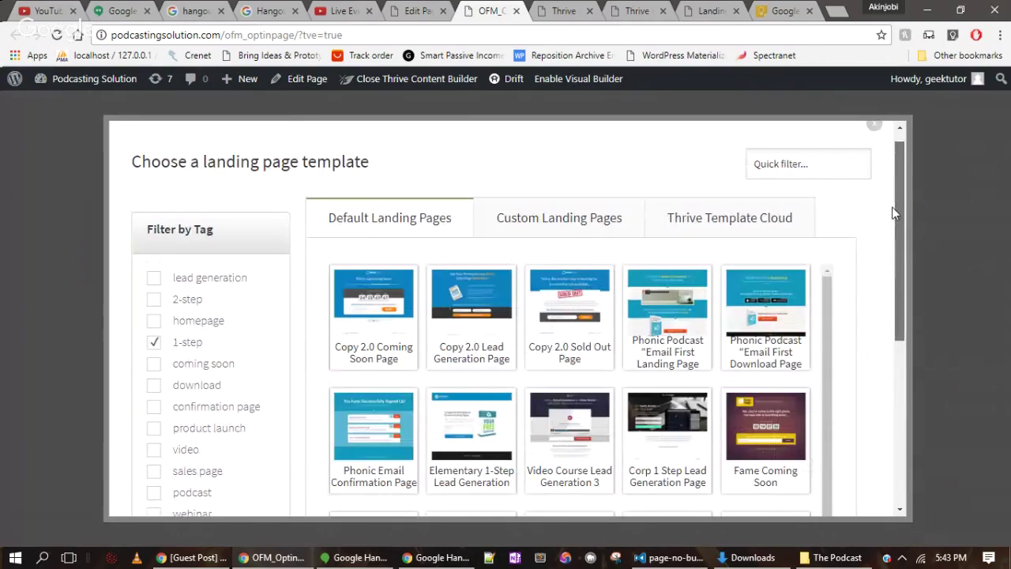
pyautogui.moveTo(895, 215); pyautogui.dragTo(884, 322)
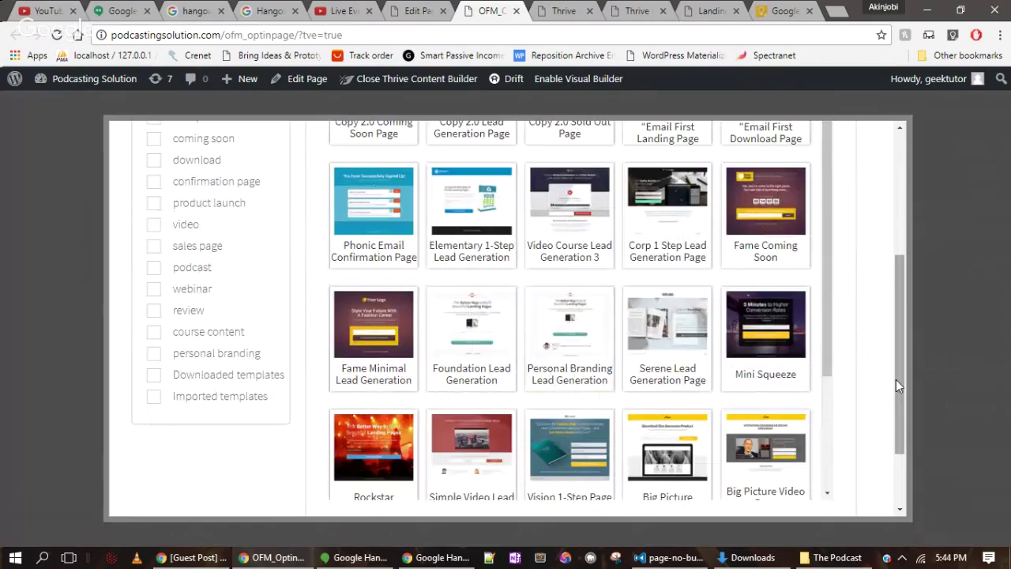
pyautogui.moveTo(896, 380); pyautogui.dragTo(893, 427)
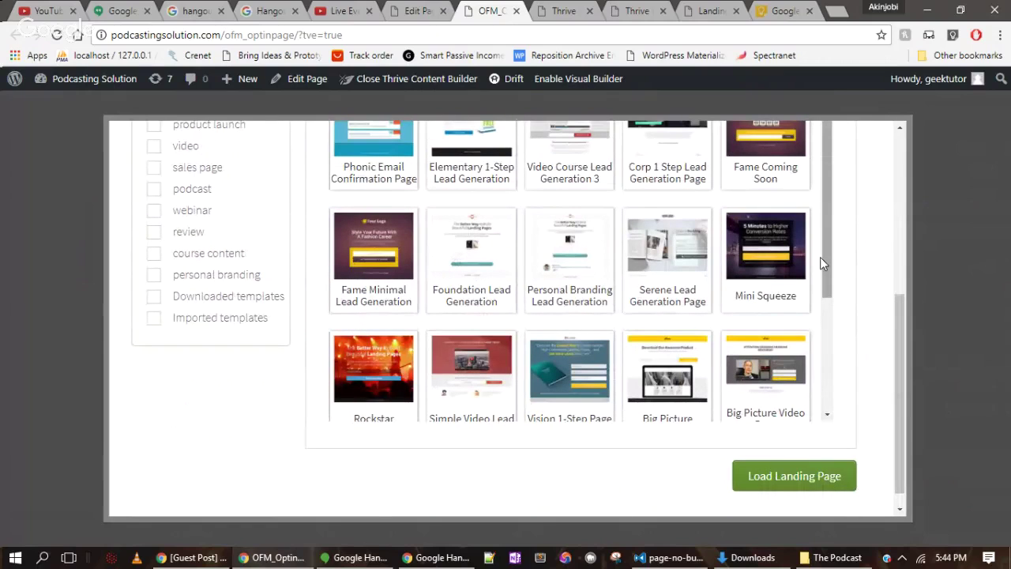
pyautogui.moveTo(826, 263); pyautogui.dragTo(834, 363)
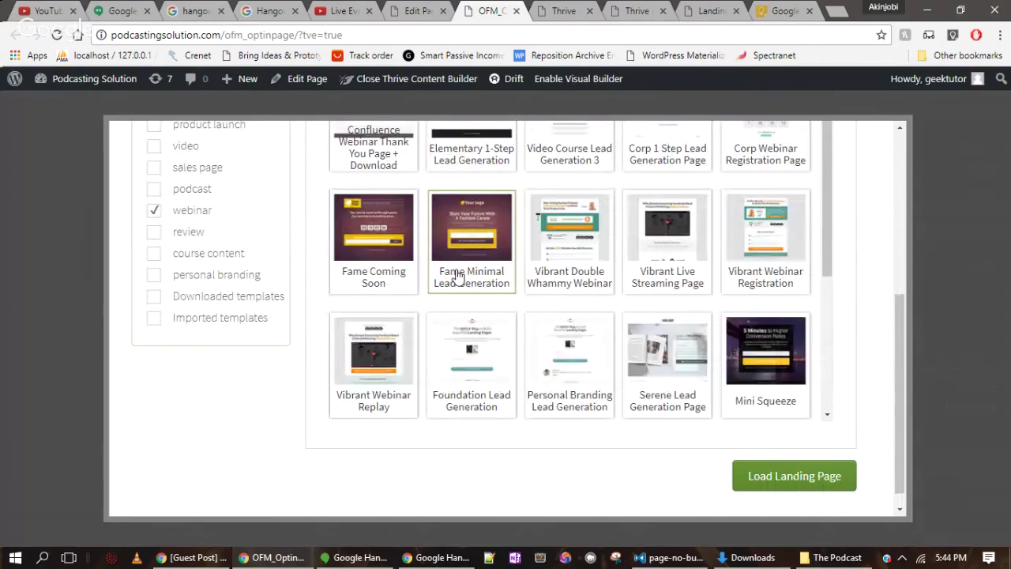
pyautogui.scroll(1, 457, 275)
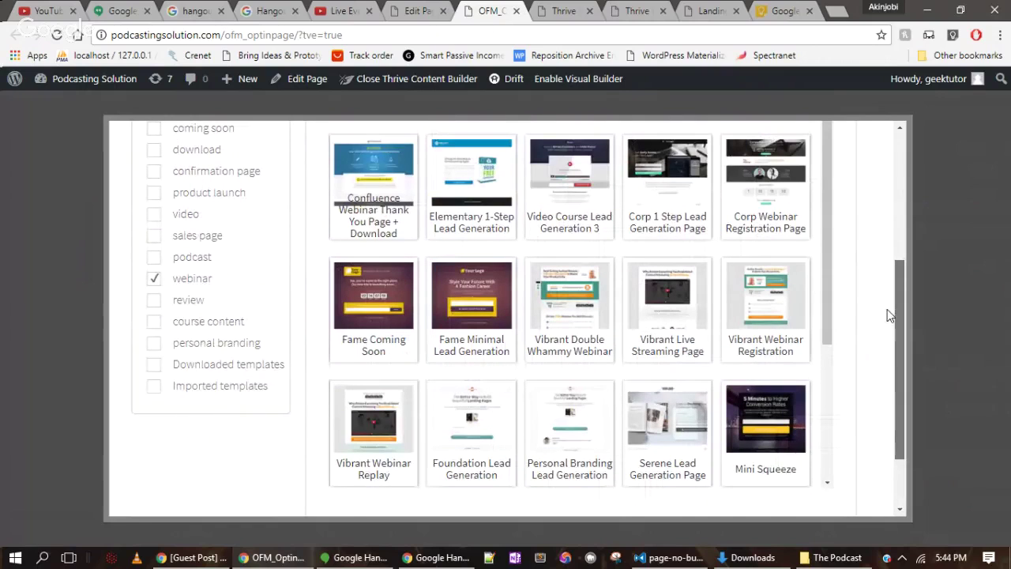
pyautogui.scroll(1, 653, 292)
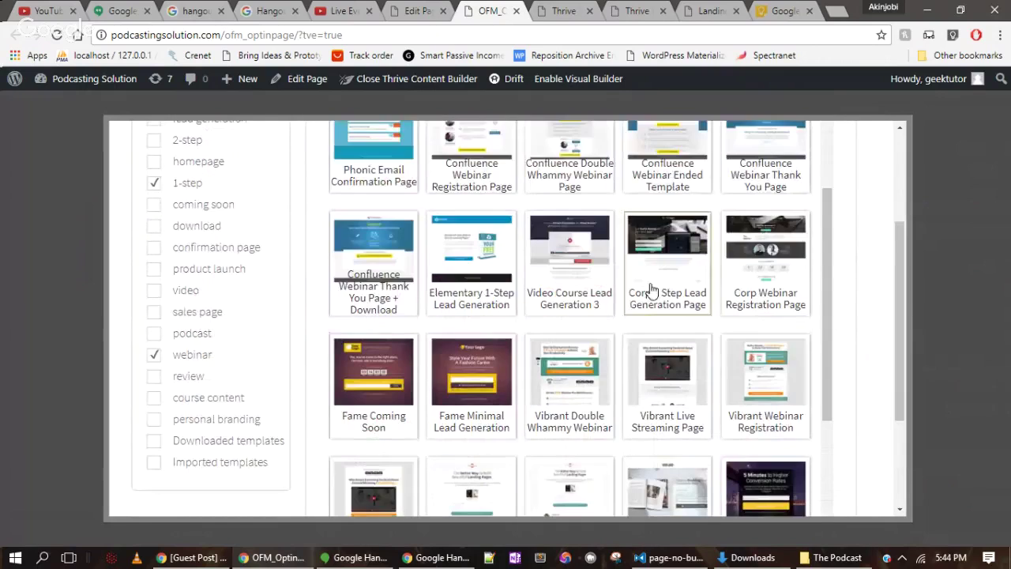
# Step: Add the video tag to the template filter and look over the matching default landing pages
pyautogui.click(178, 302)
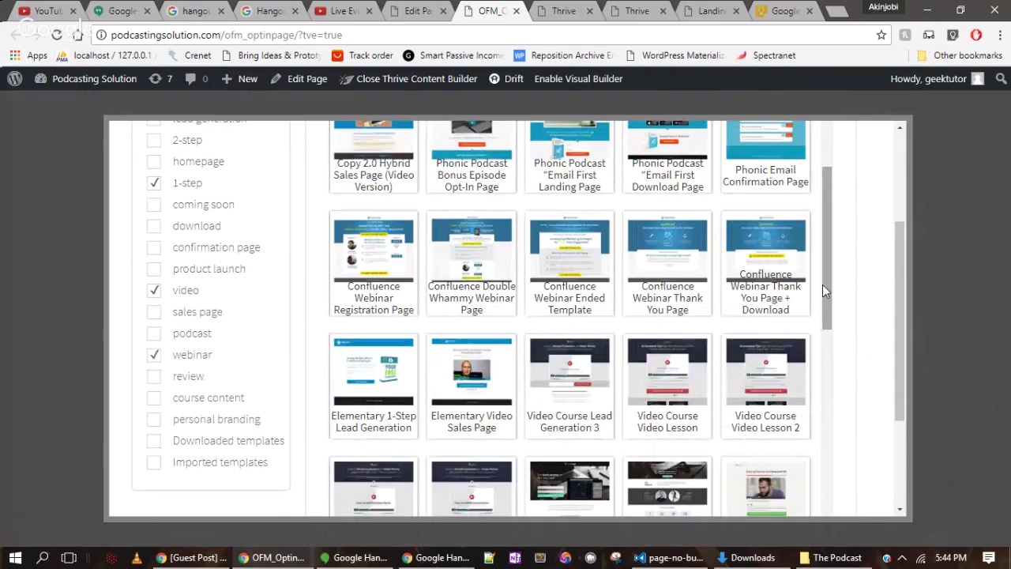
pyautogui.moveTo(823, 285); pyautogui.dragTo(825, 203)
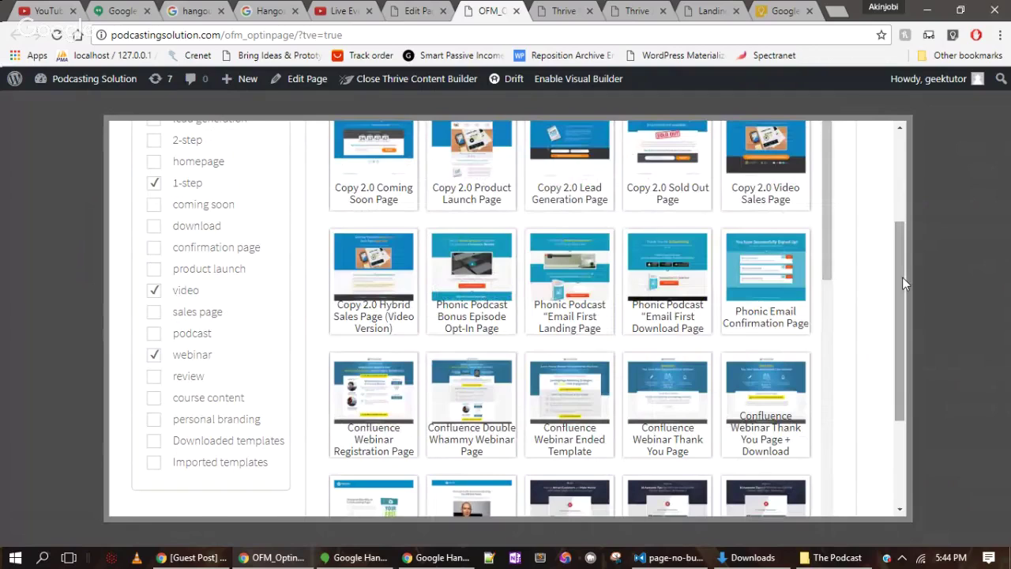
pyautogui.moveTo(903, 277); pyautogui.dragTo(893, 219)
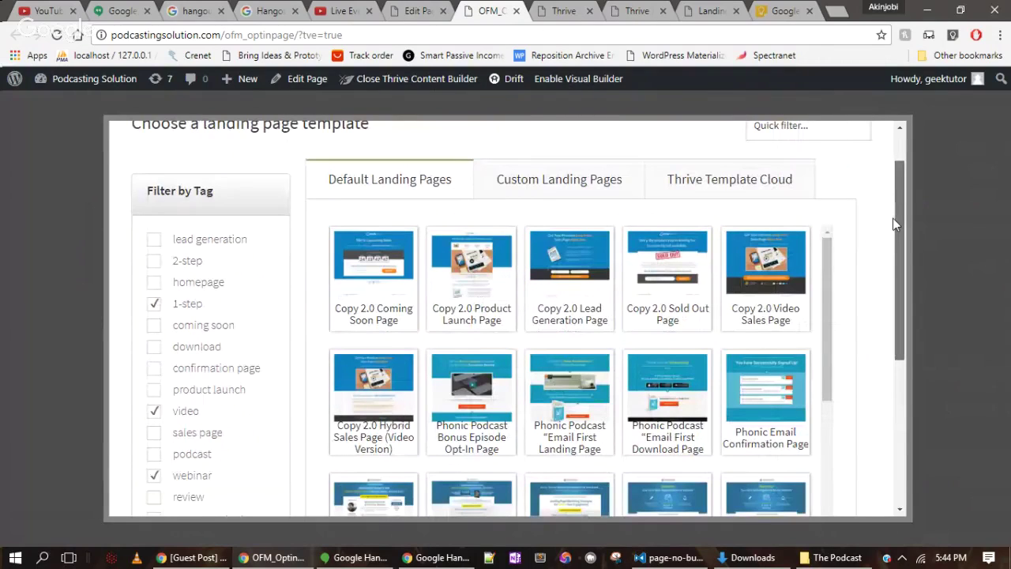
pyautogui.scroll(-1, 893, 218)
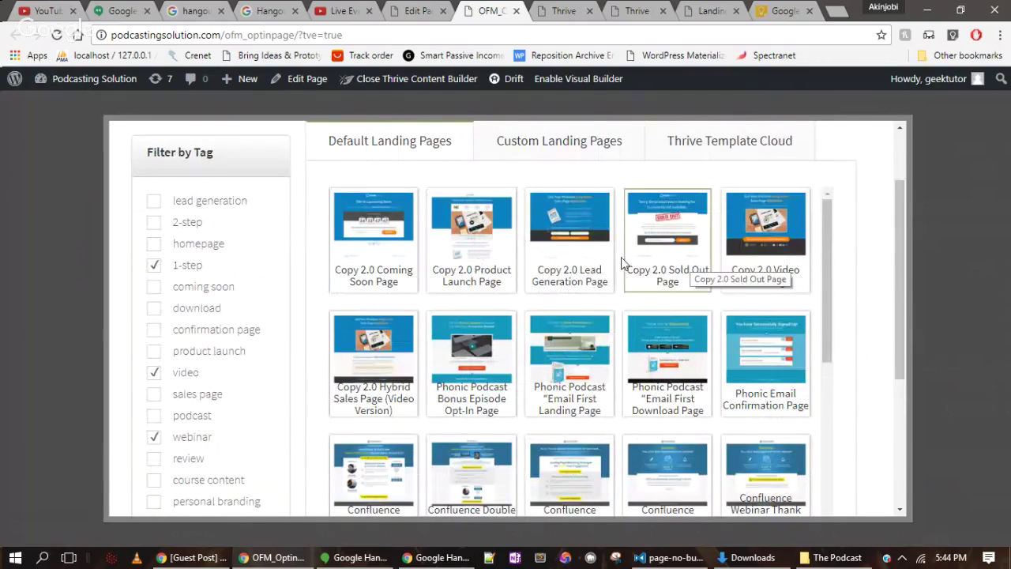
# Step: Select the Copy 2.0 Lead Generation Page template and look through the rest of the filtered templates
pyautogui.click(598, 267)
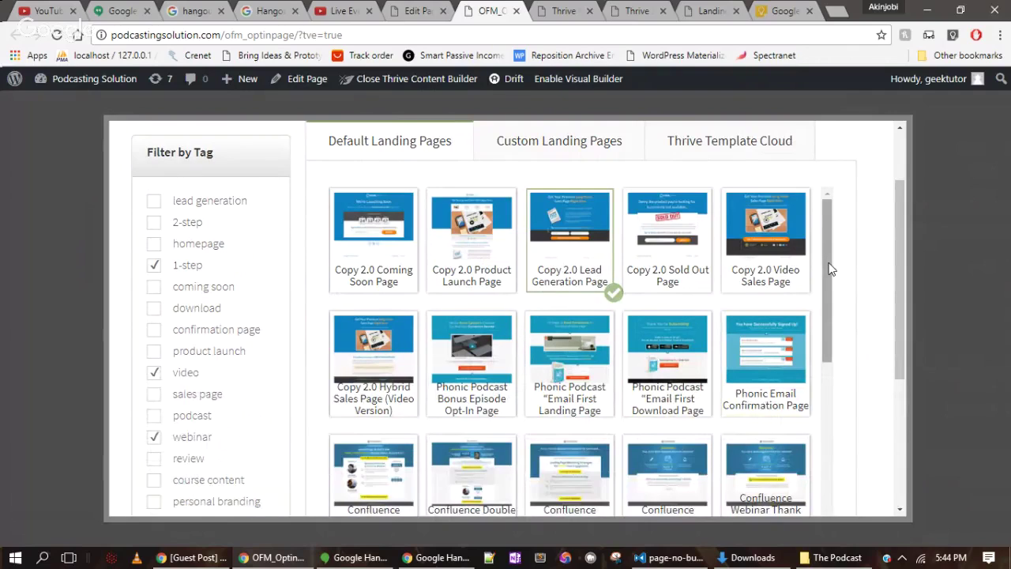
pyautogui.scroll(-1, 830, 276)
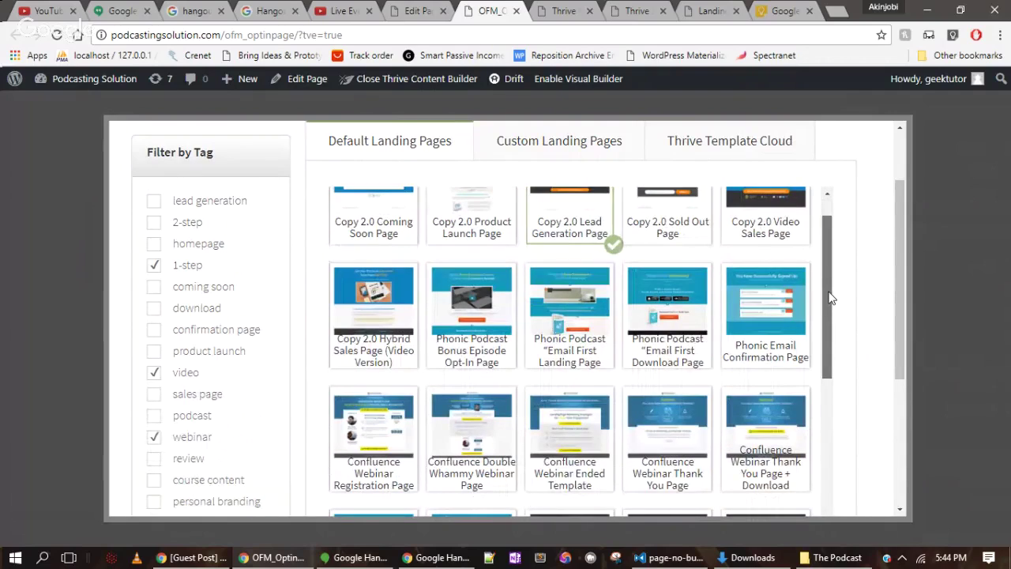
pyautogui.moveTo(830, 297); pyautogui.dragTo(833, 356)
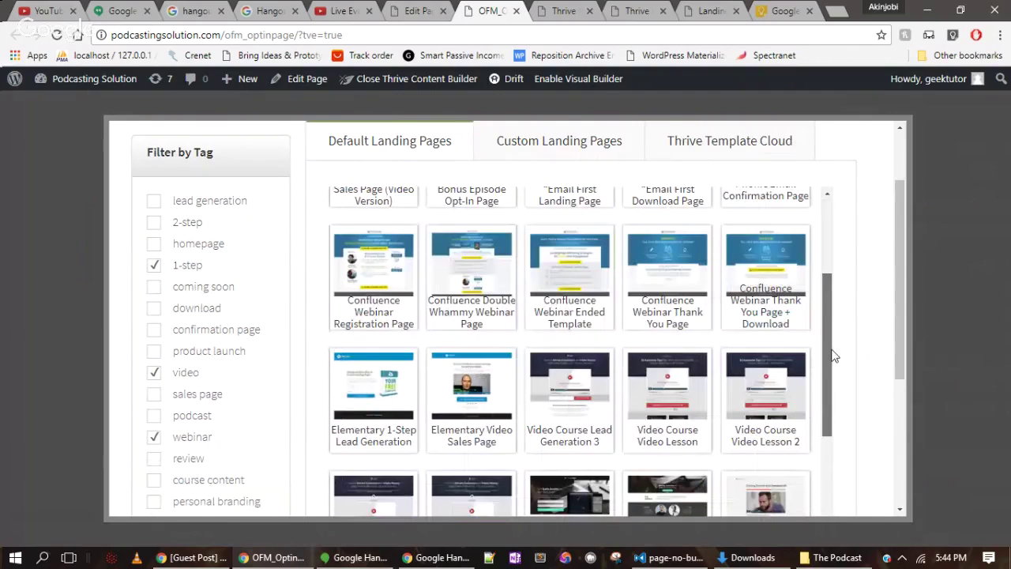
pyautogui.scroll(-4, 834, 356)
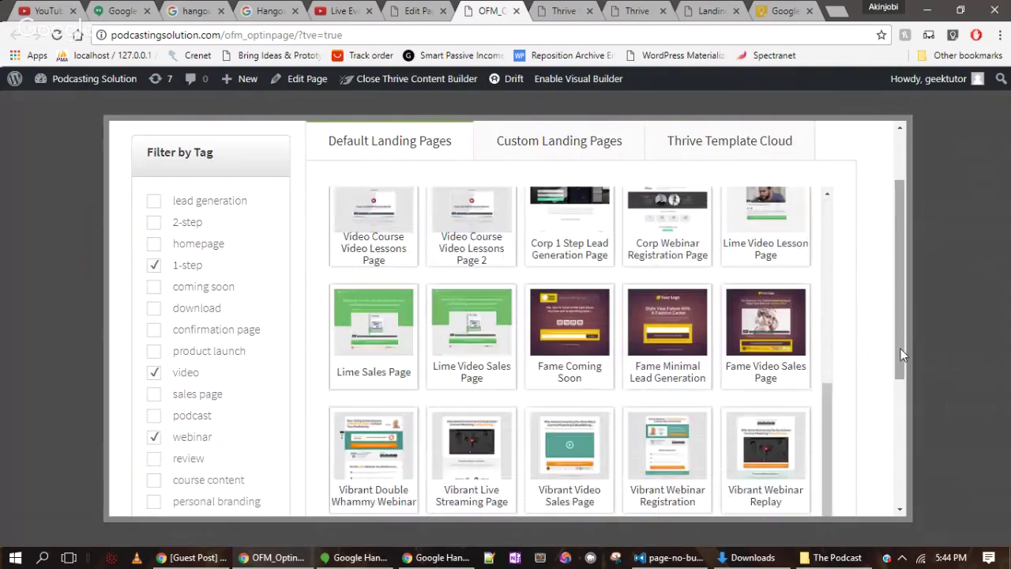